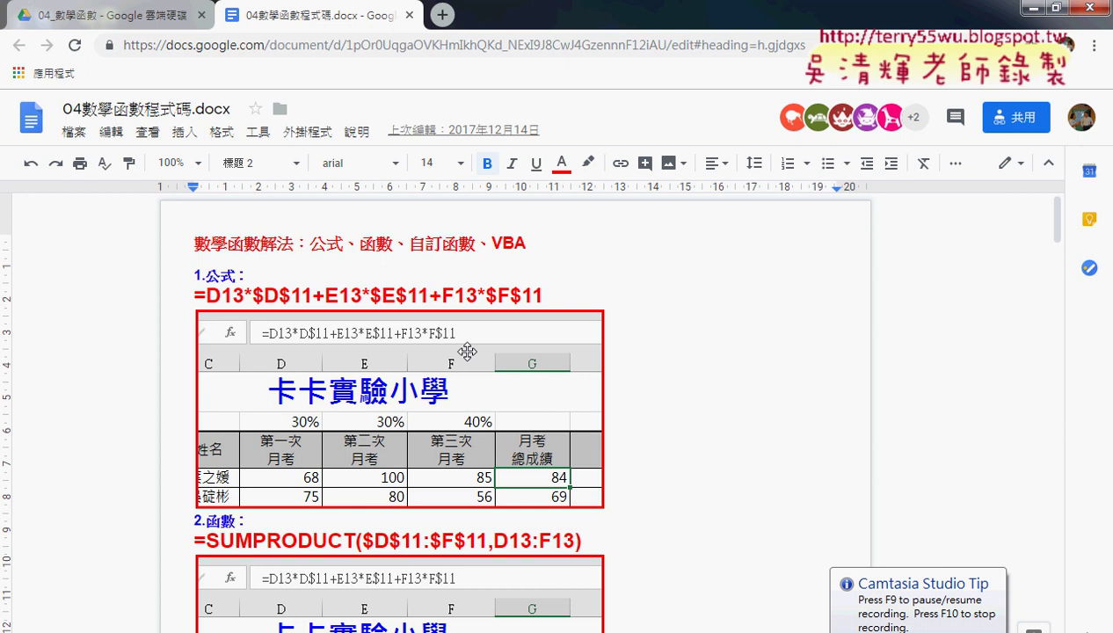
# - Select 公式 in the Google Docs notes heading, then minimize Chrome to reveal the Excel workbook
pyautogui.moveTo(310, 243); pyautogui.dragTo(347, 241)
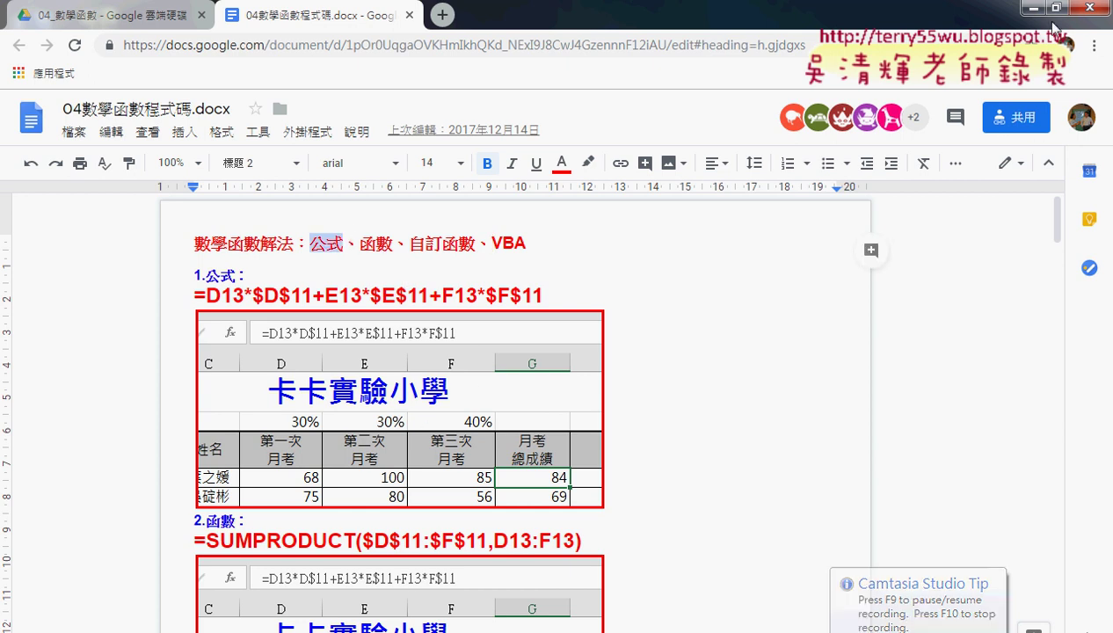
pyautogui.click(1030, 8)
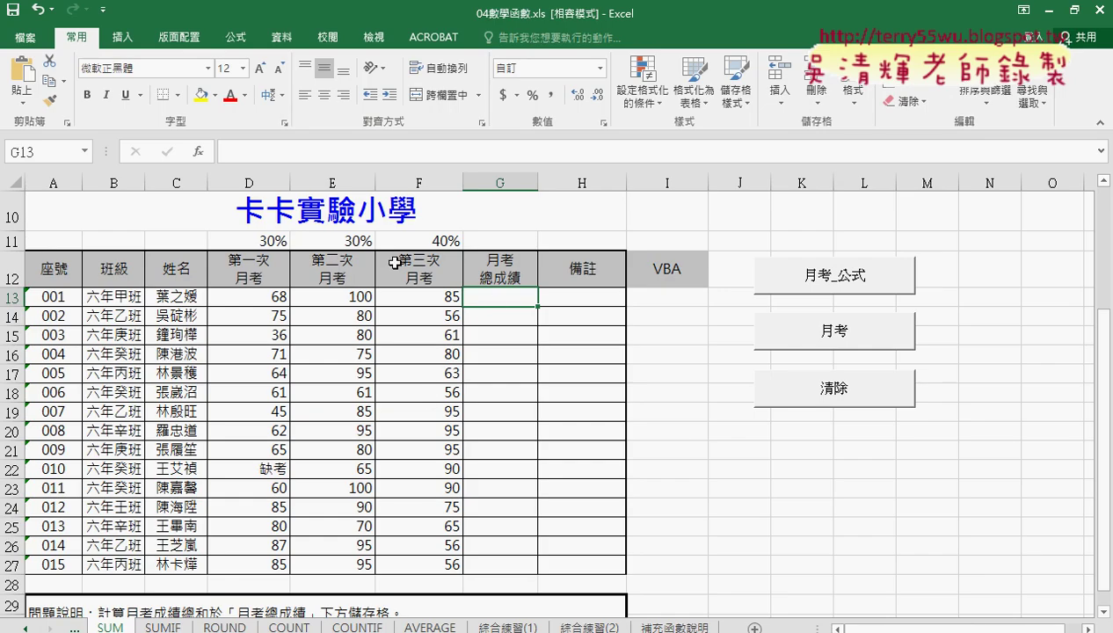
pyautogui.moveTo(252, 240); pyautogui.dragTo(424, 242)
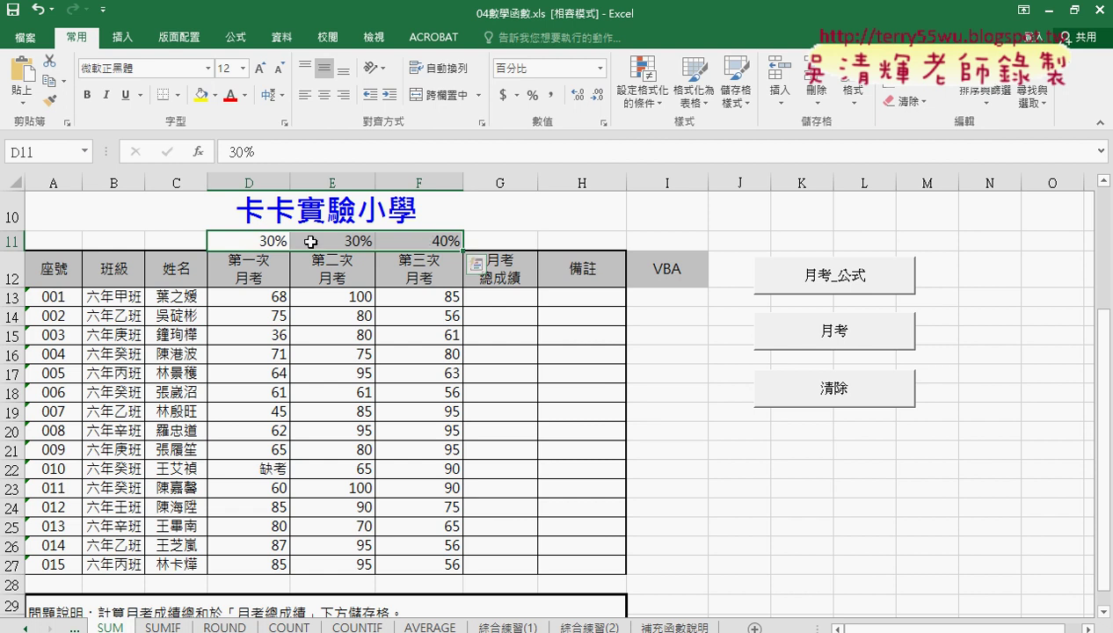
pyautogui.moveTo(266, 239); pyautogui.dragTo(426, 247)
pyautogui.click(519, 302)
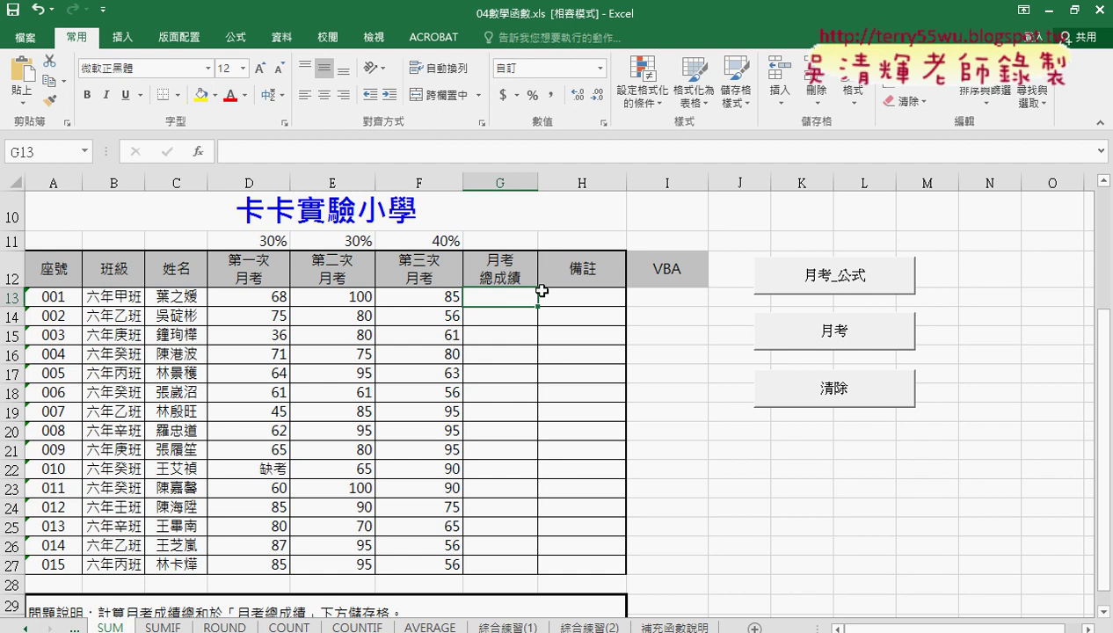
pyautogui.click(582, 301)
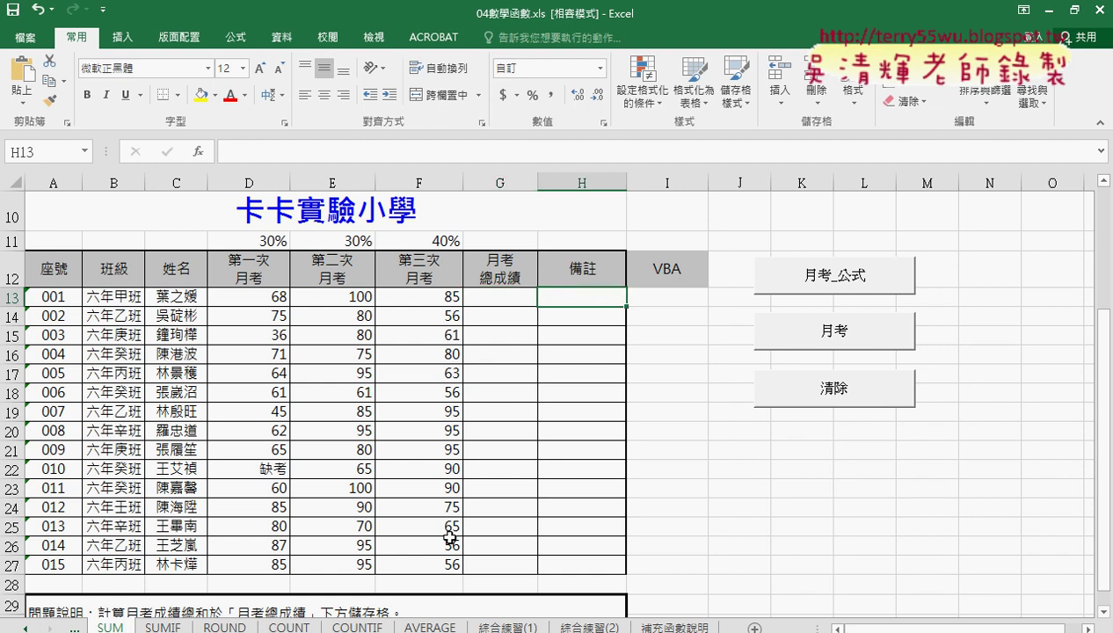
pyautogui.hotkey('alt', 'Tab')
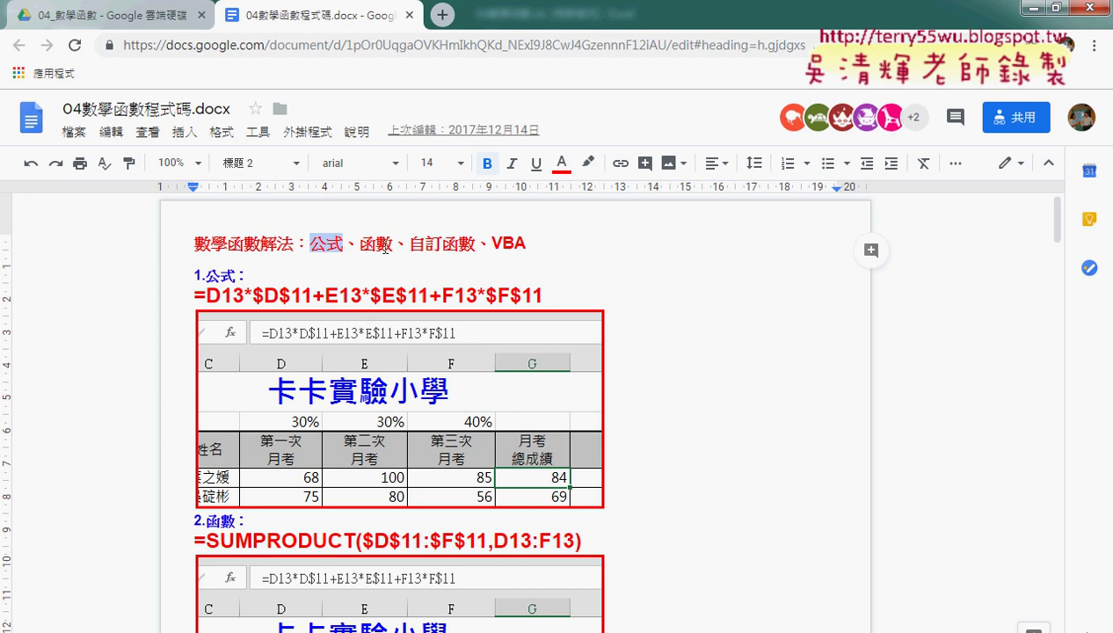
pyautogui.click(1032, 8)
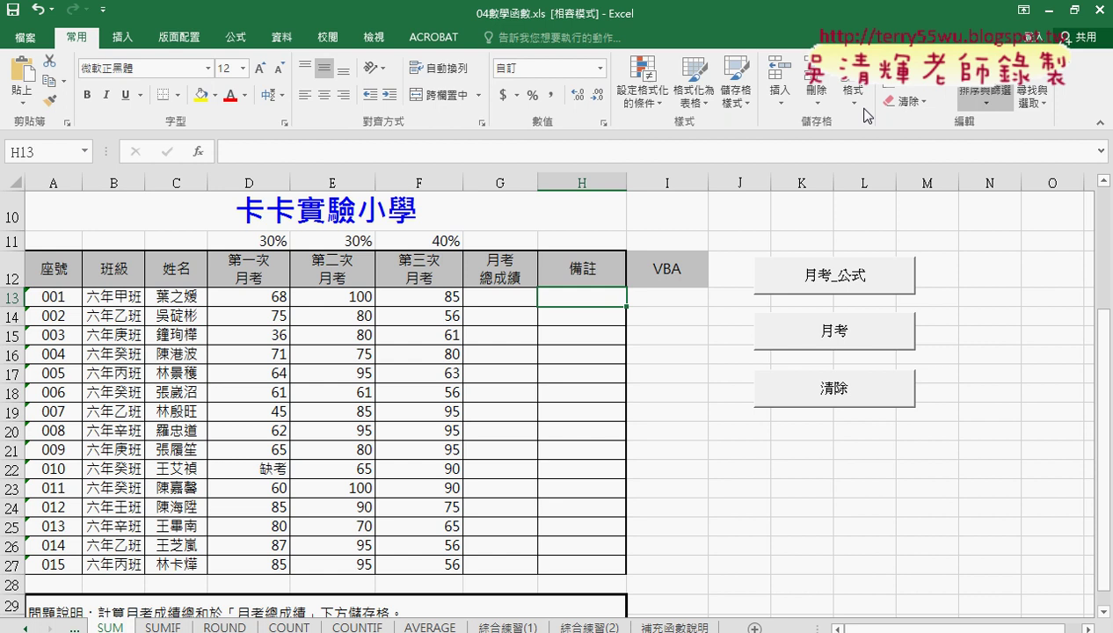
# - In G13, begin the weighted-total formula with =D13*D11+
pyautogui.click(477, 295)
pyautogui.click(258, 152)
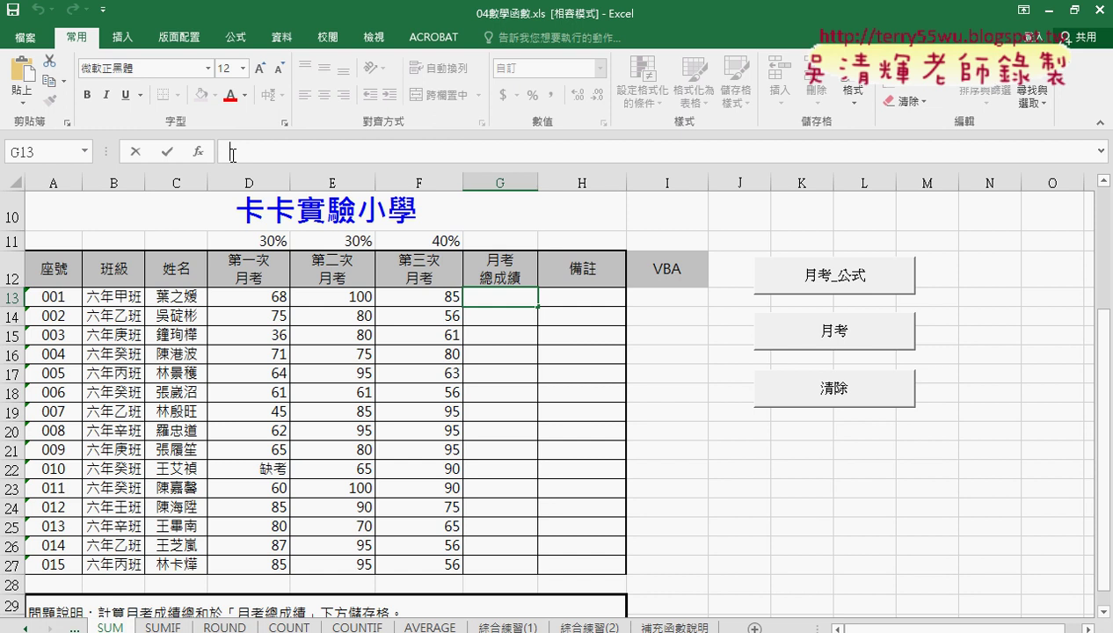
pyautogui.write('=')
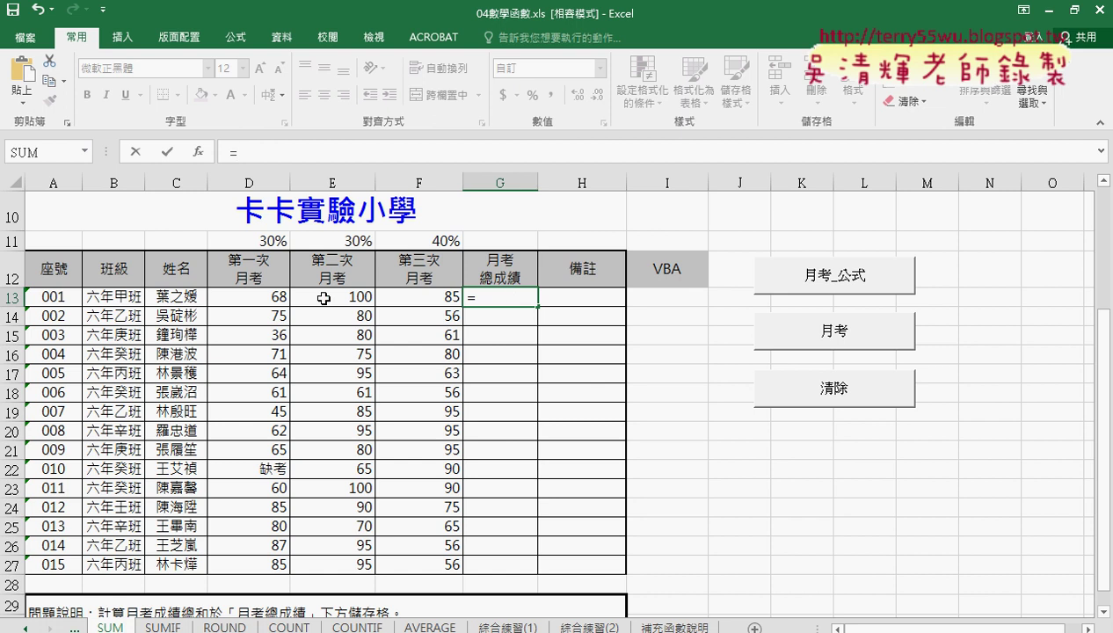
pyautogui.click(268, 297)
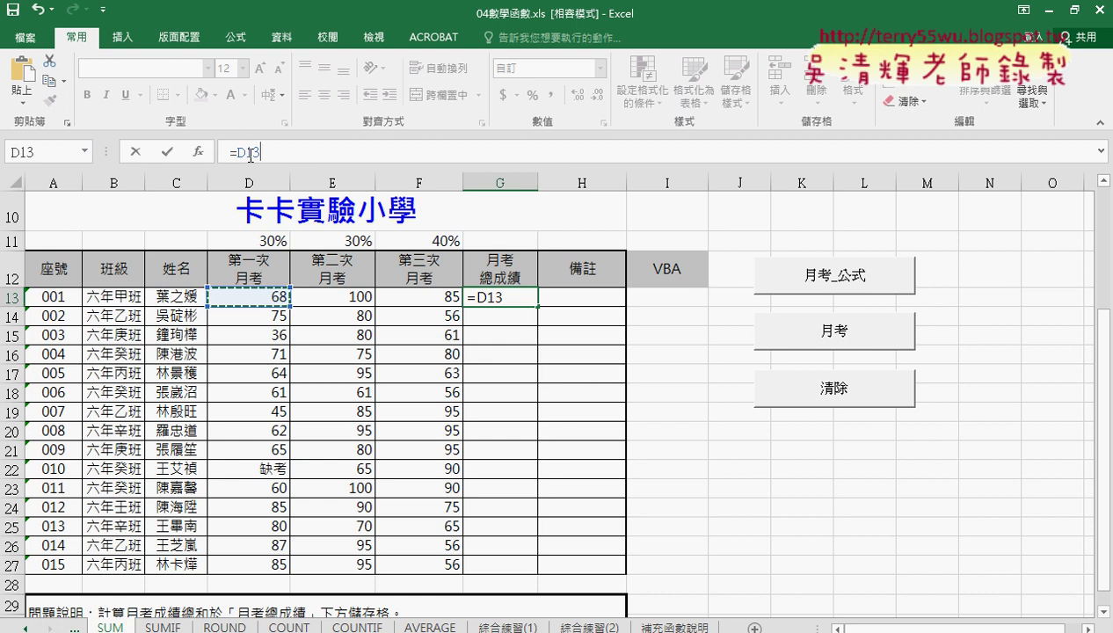
pyautogui.write('*')
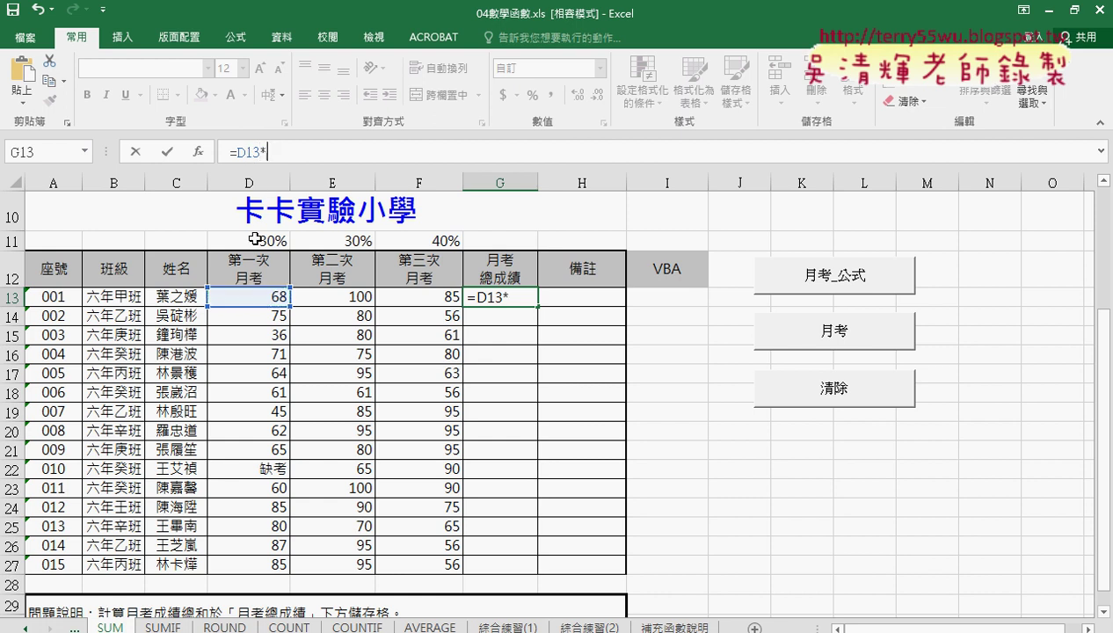
pyautogui.click(265, 242)
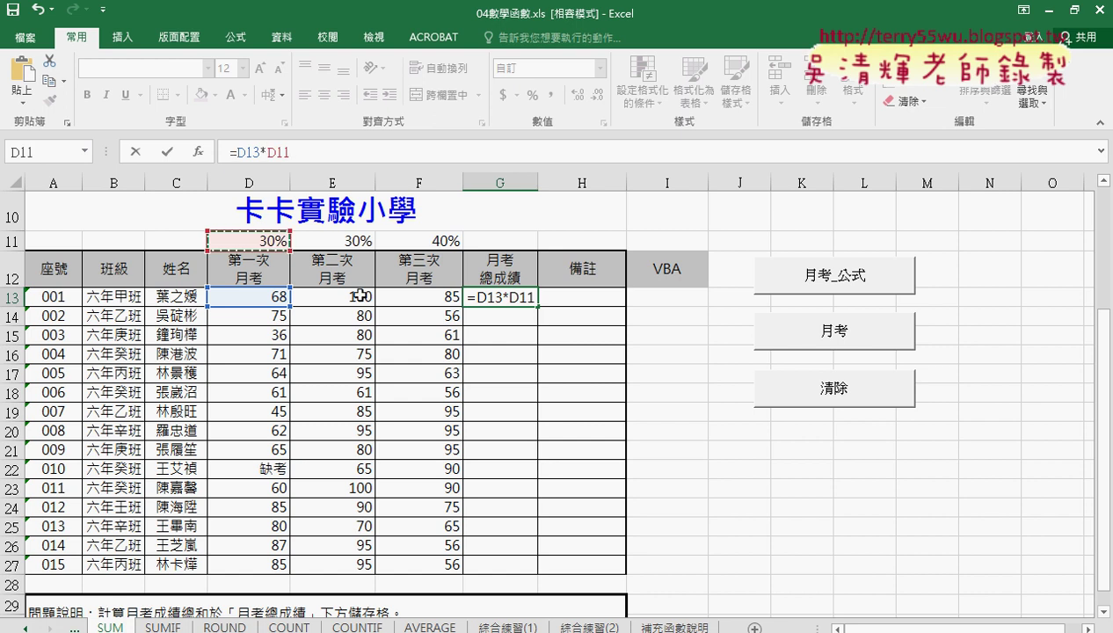
pyautogui.write('+')
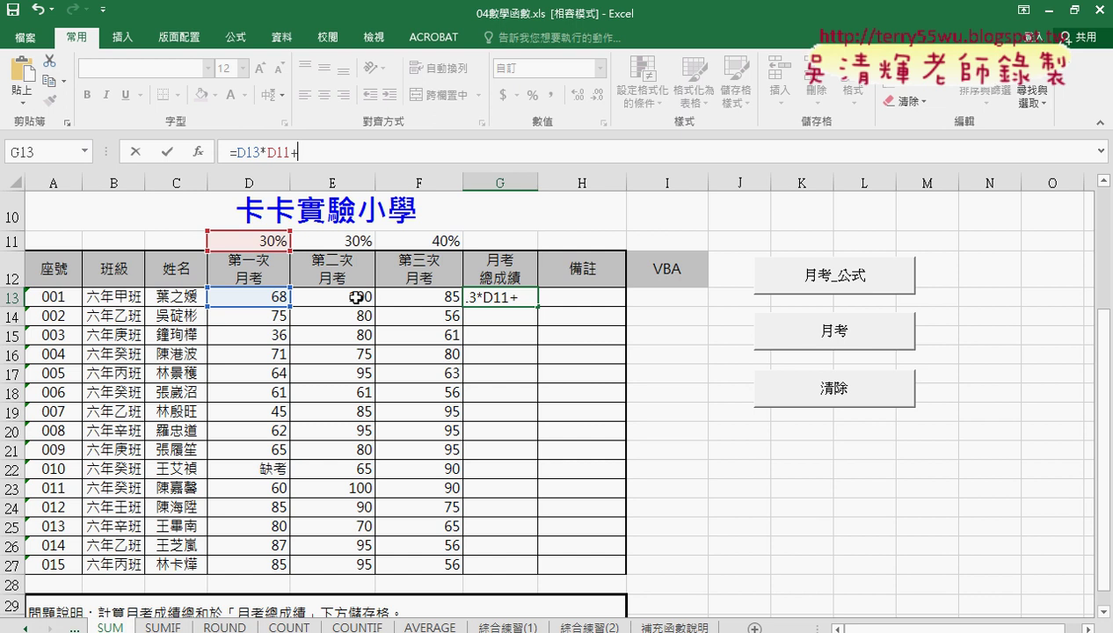
# - Complete it with E13*E11+F13*F11 and confirm, giving 84
pyautogui.click(356, 298)
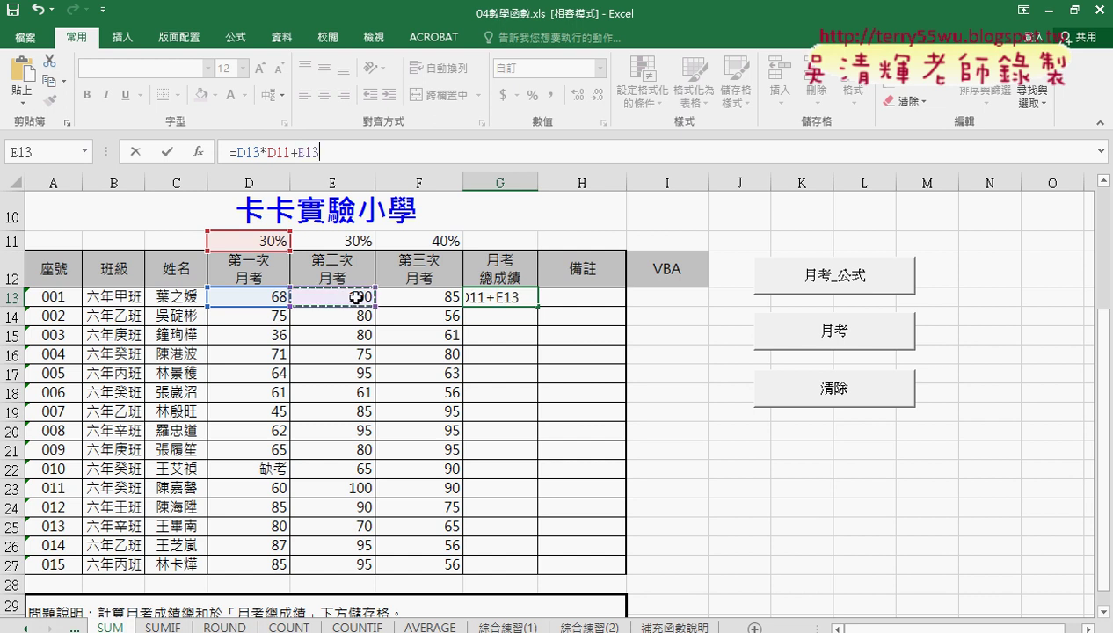
pyautogui.write('*')
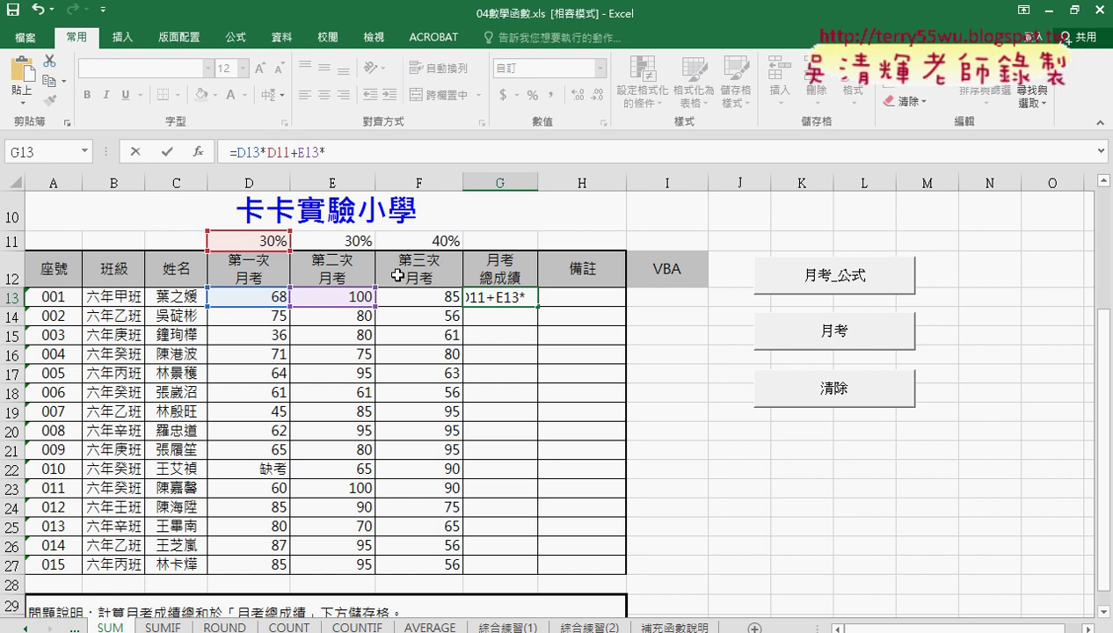
pyautogui.click(351, 243)
pyautogui.write('+')
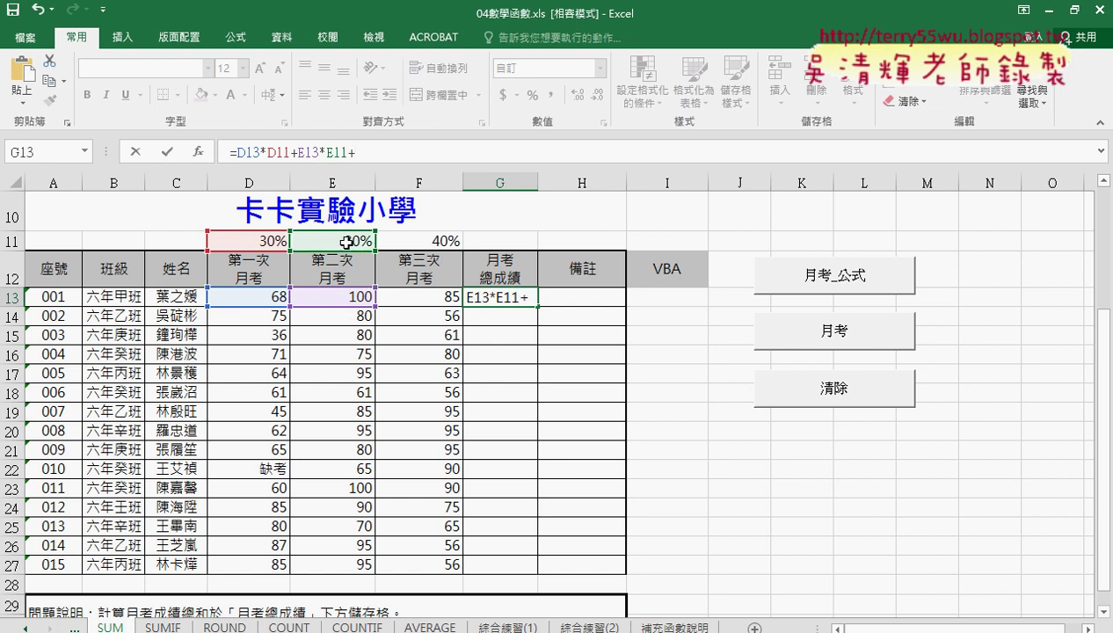
pyautogui.click(442, 296)
pyautogui.write('*')
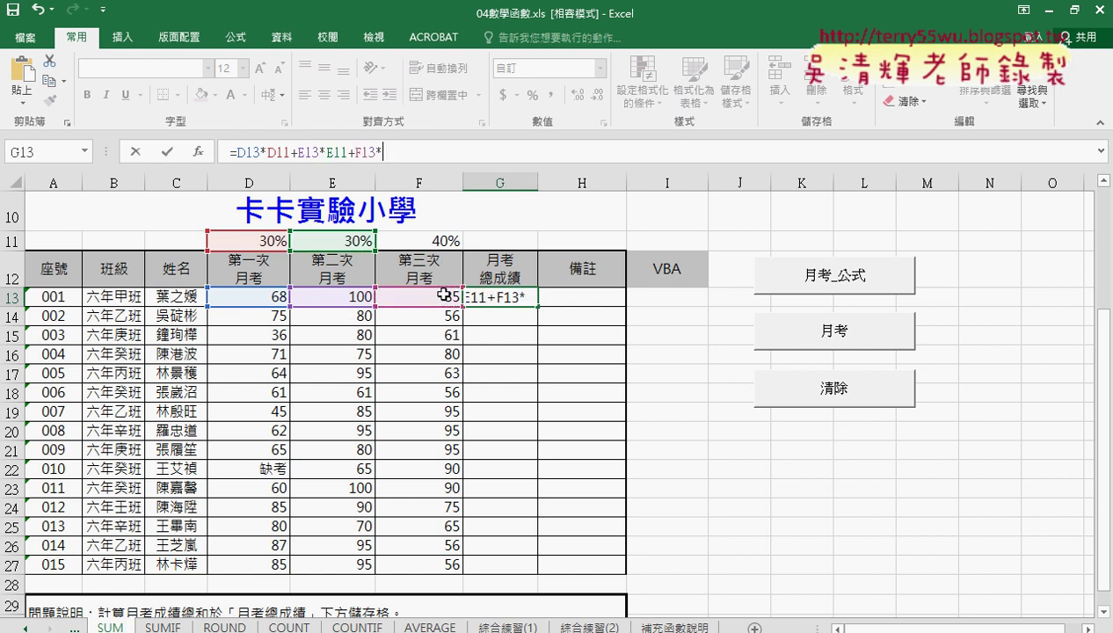
pyautogui.click(449, 238)
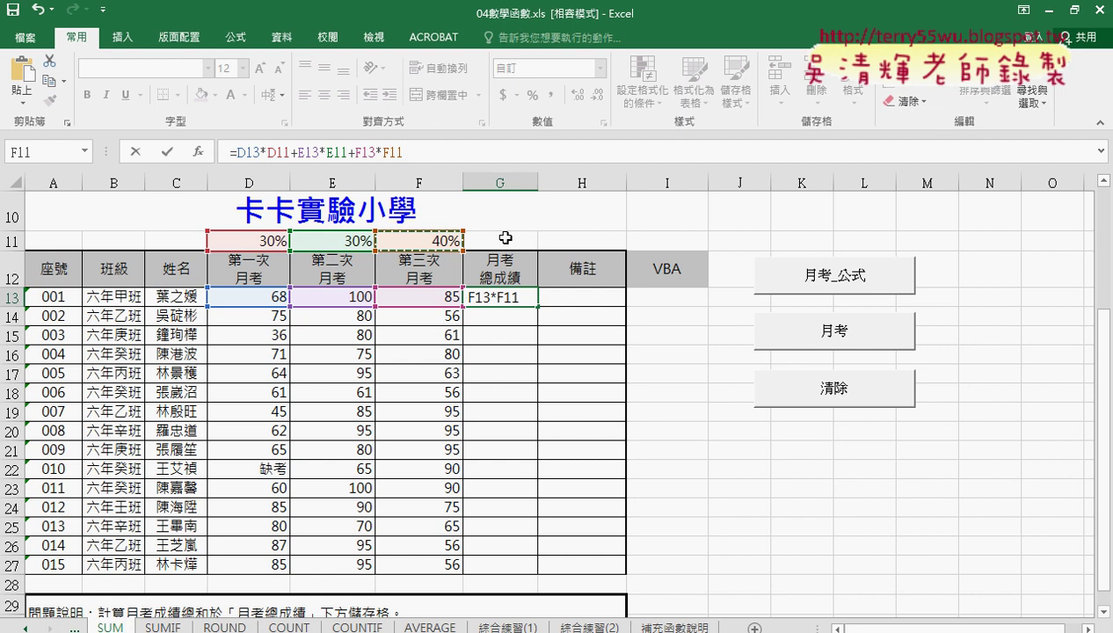
pyautogui.click(167, 151)
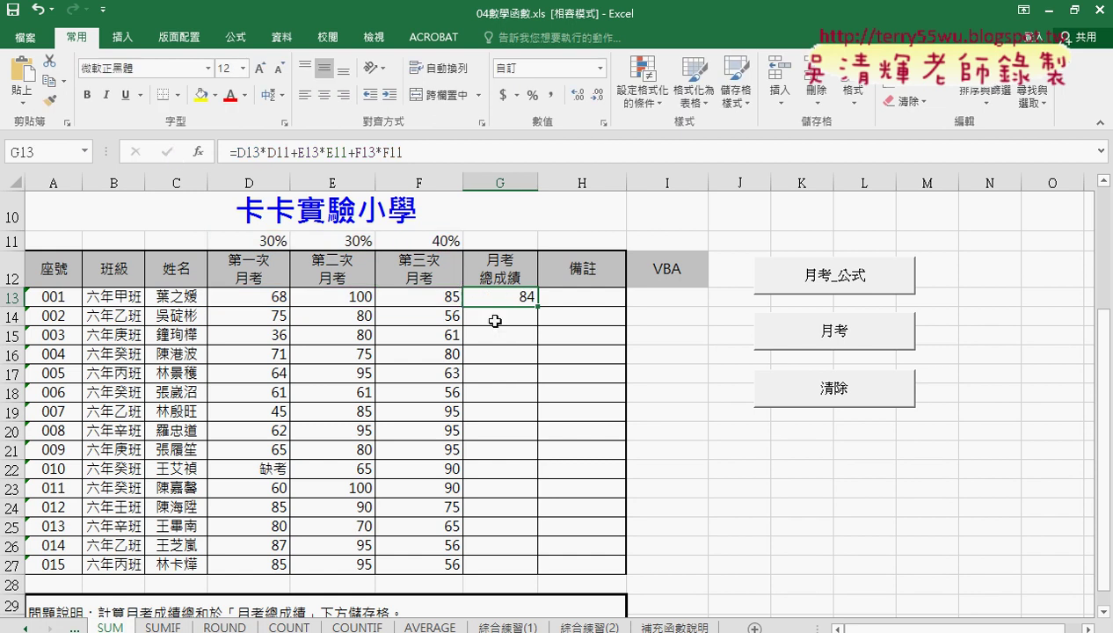
# - Fill G13's formula down to G27 and review the original formula against weight row 11
pyautogui.doubleClick(538, 306)
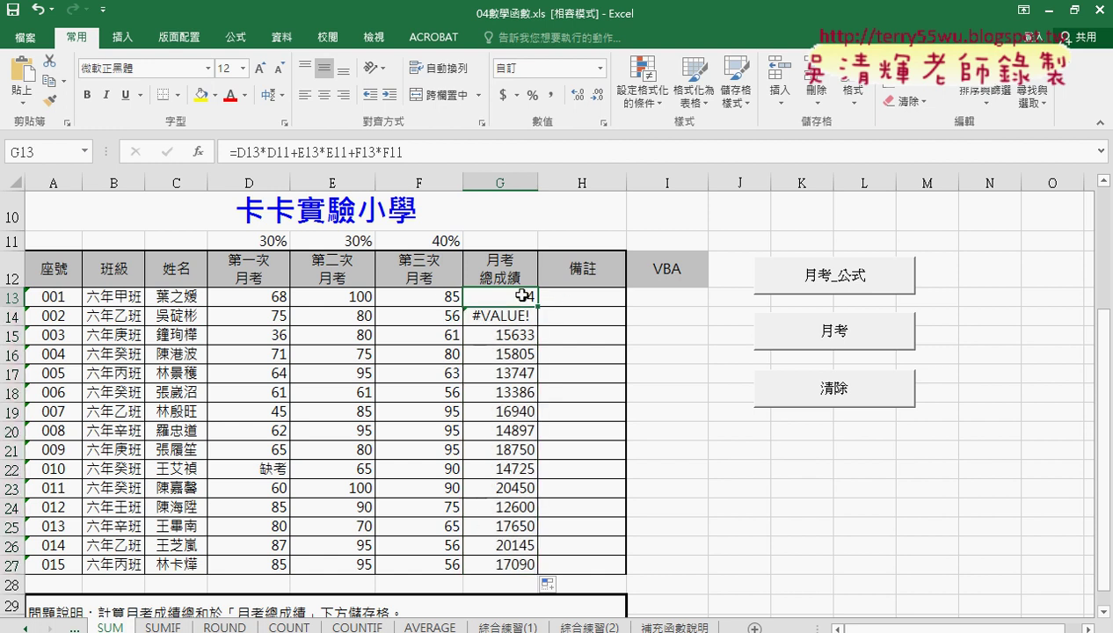
pyautogui.click(521, 296)
pyautogui.click(13, 240)
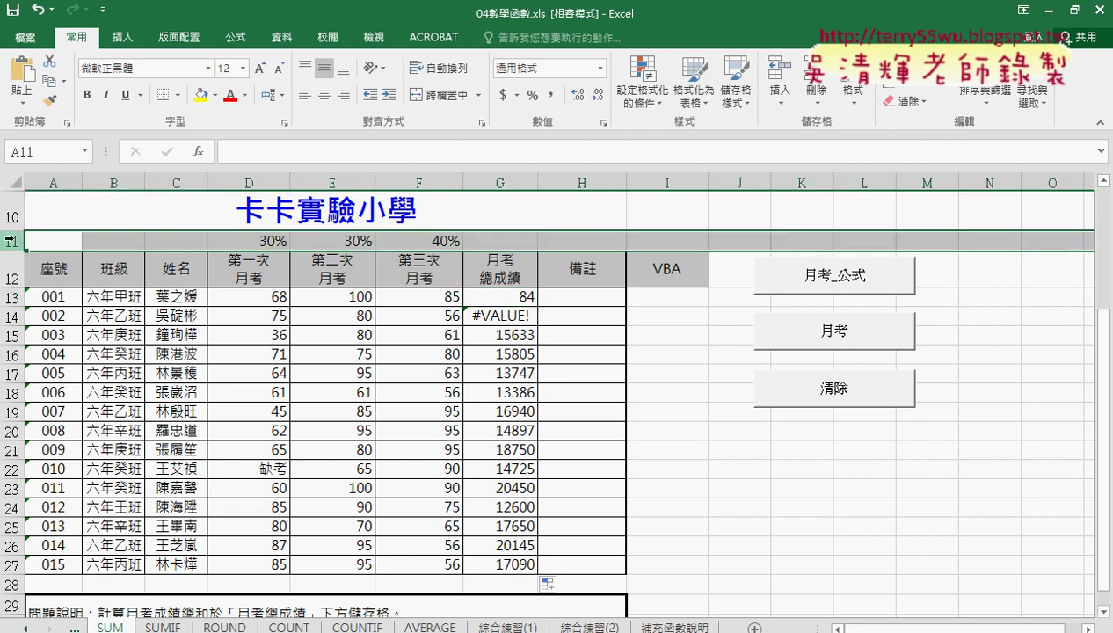
pyautogui.click(523, 299)
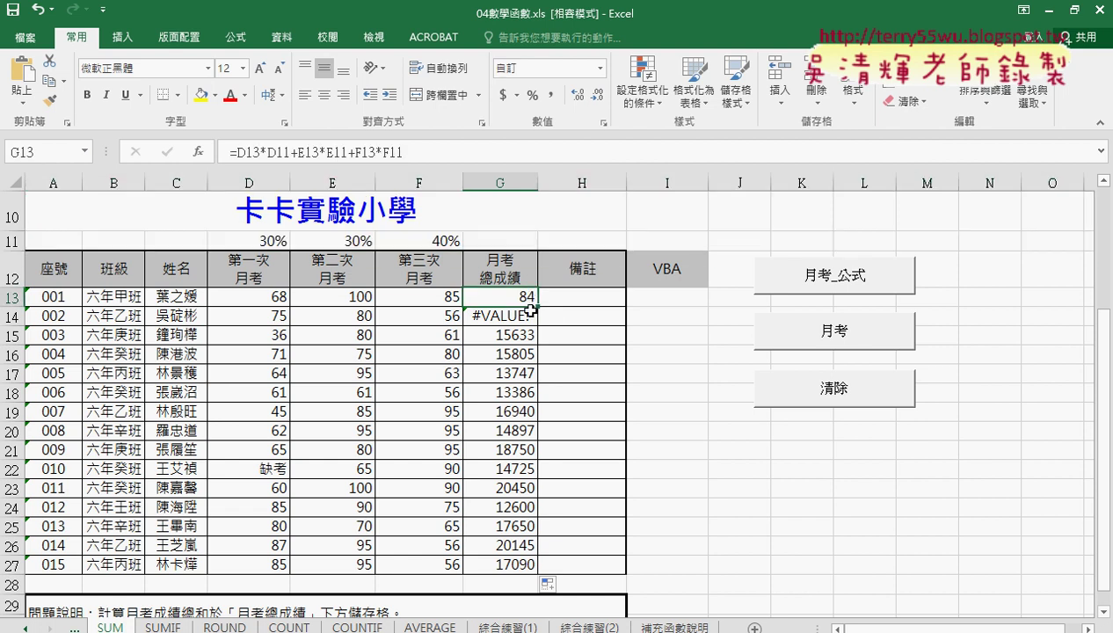
# - Compare G14's copied formula with G13 to see the weight references shifting off row 11
pyautogui.click(527, 318)
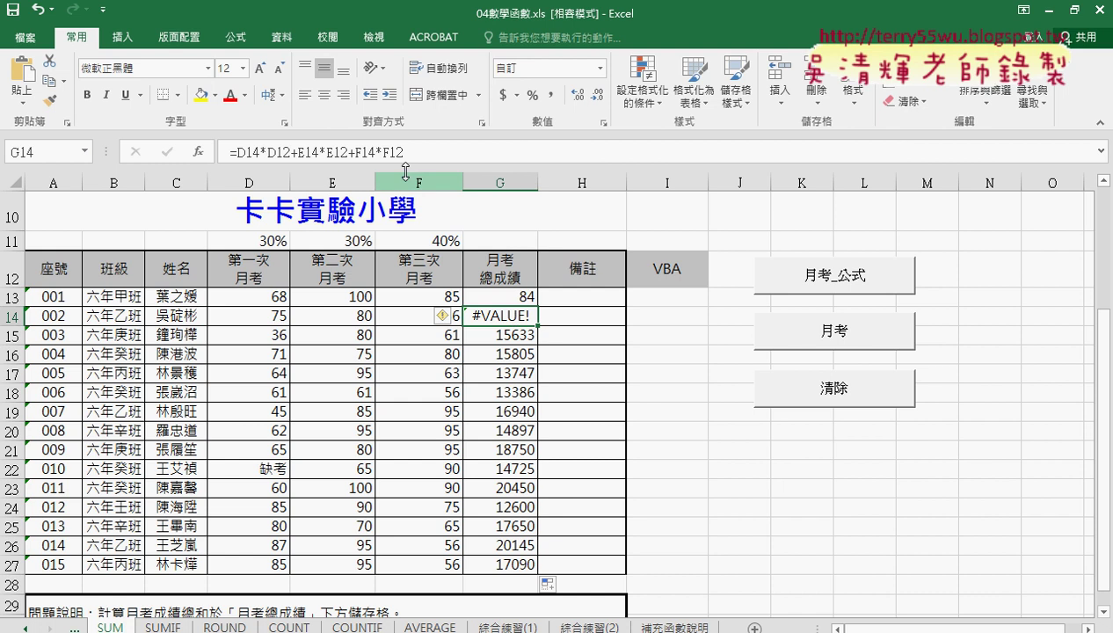
pyautogui.click(507, 288)
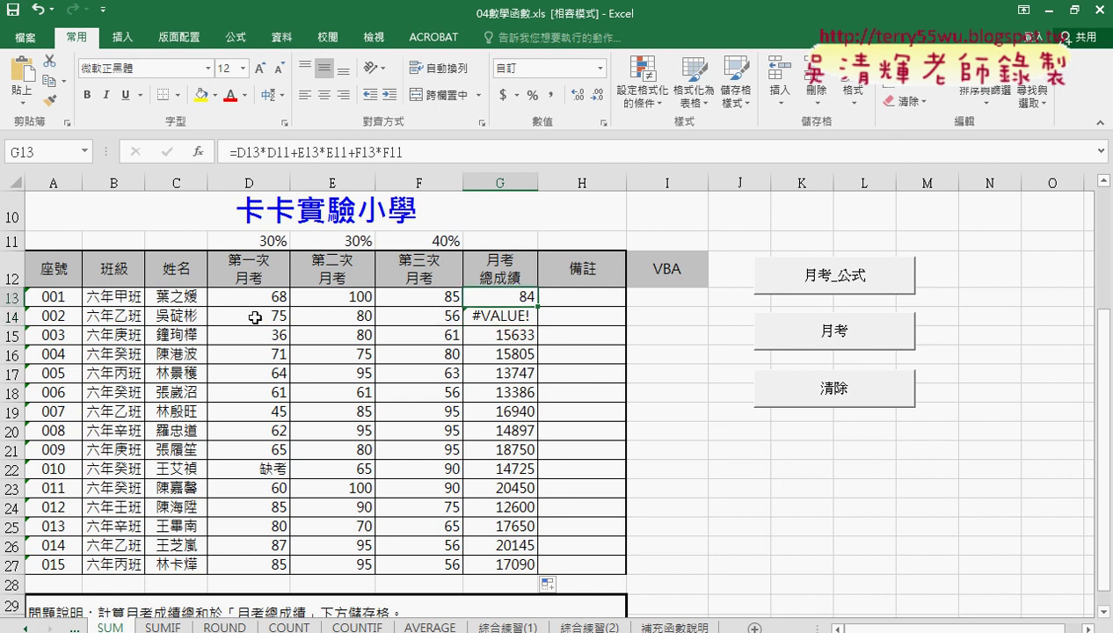
pyautogui.moveTo(252, 314); pyautogui.dragTo(377, 316)
pyautogui.click(505, 315)
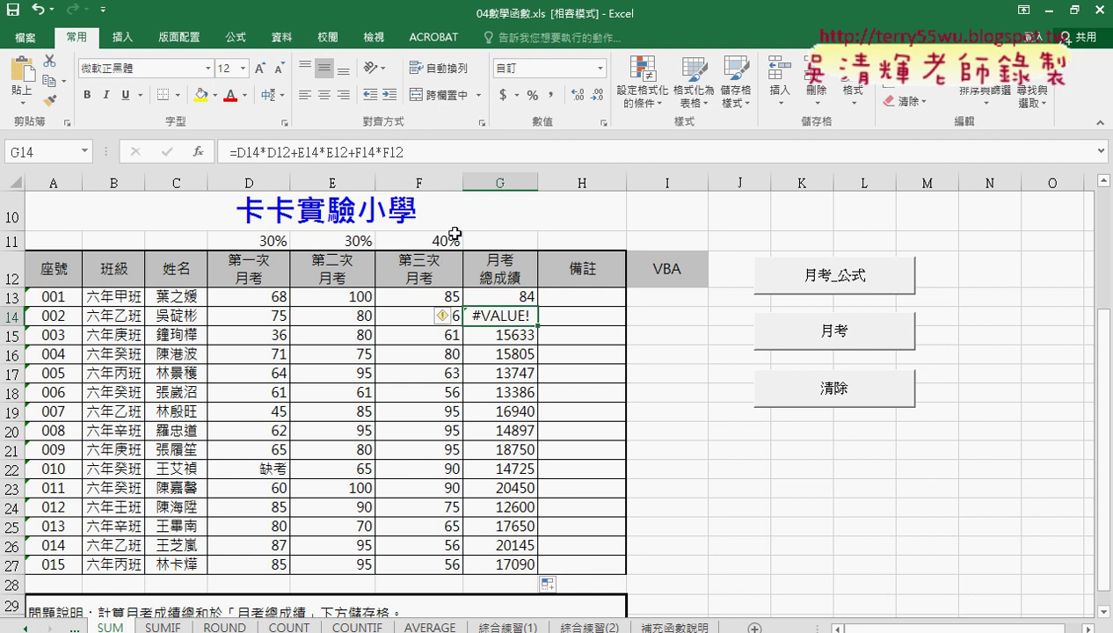
pyautogui.click(509, 298)
# - Change G13 to =D13*D$11+E13*E$11+F13*F$11 and fill it down to G27
pyautogui.click(274, 152)
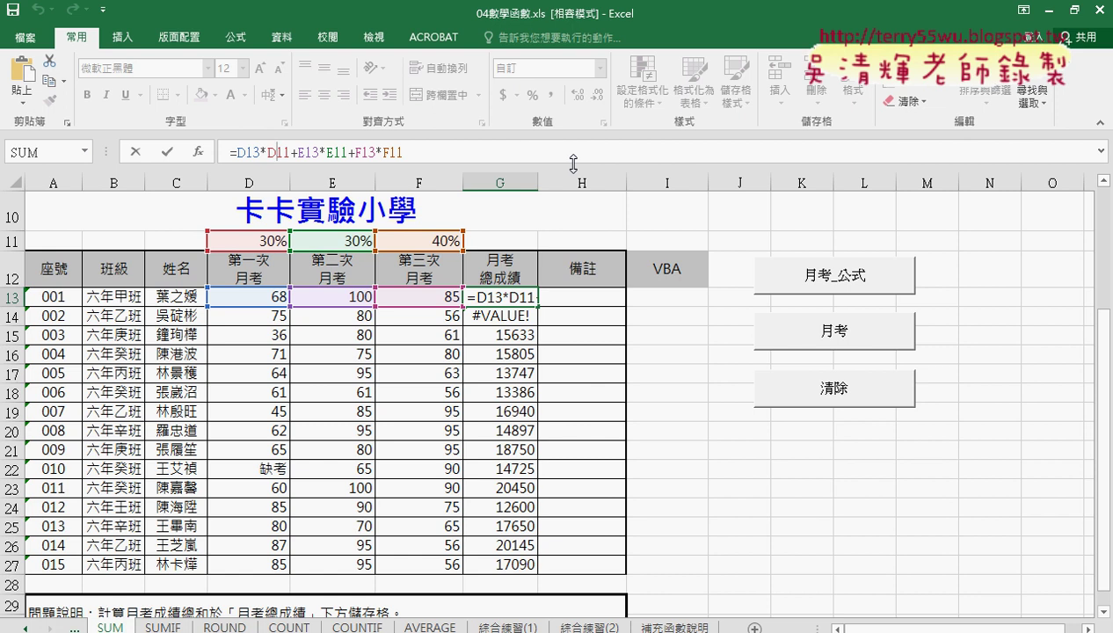
pyautogui.write('$')
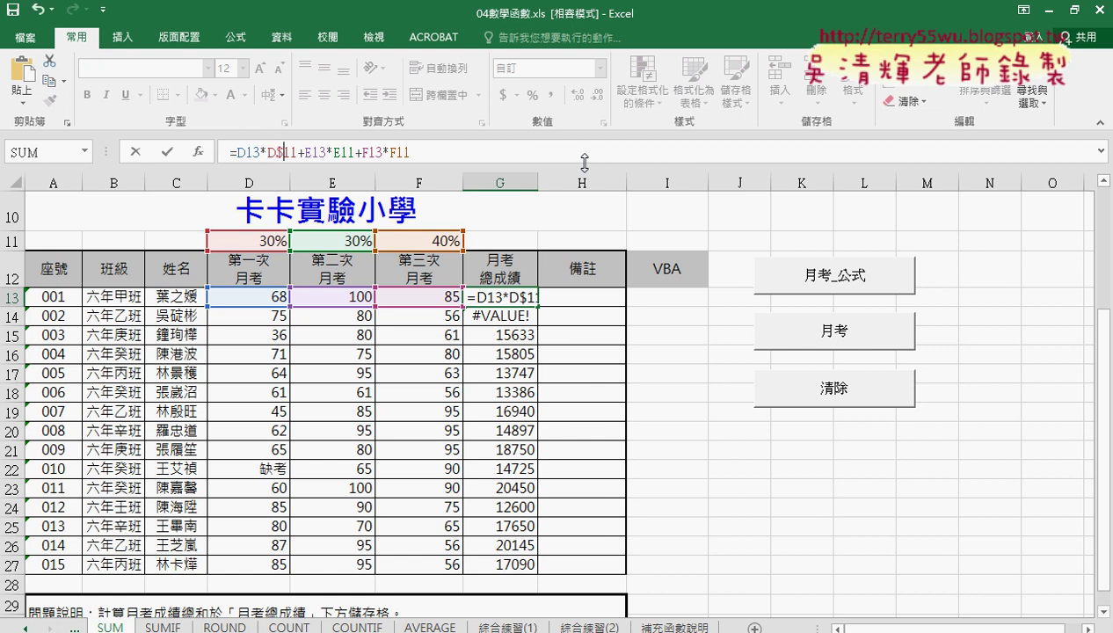
pyautogui.click(340, 153)
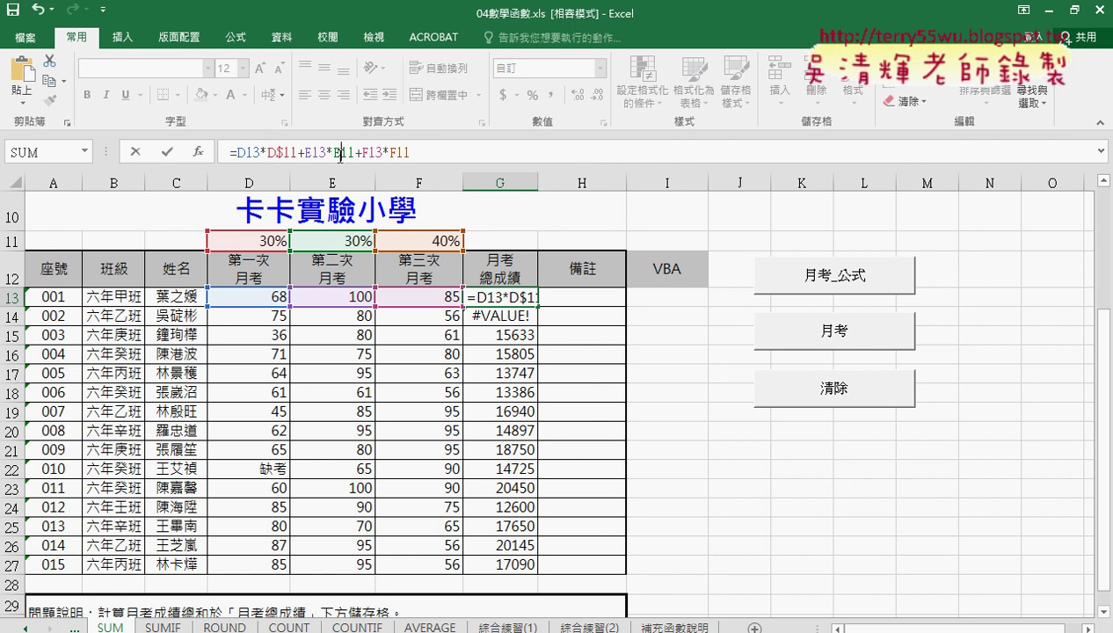
pyautogui.write('$')
pyautogui.click(401, 155)
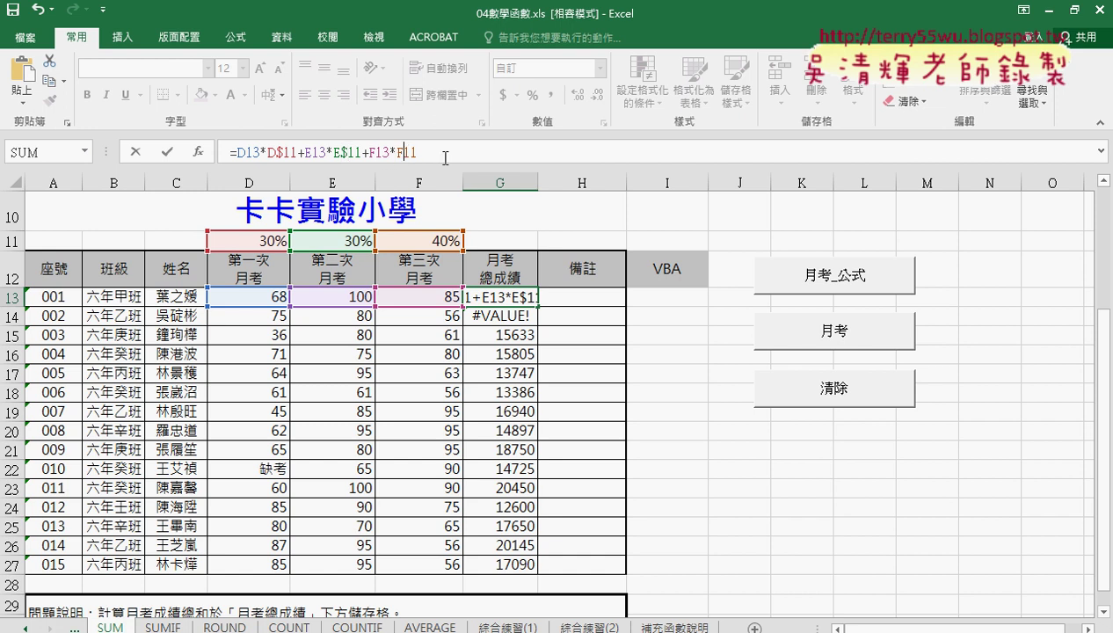
pyautogui.write('$')
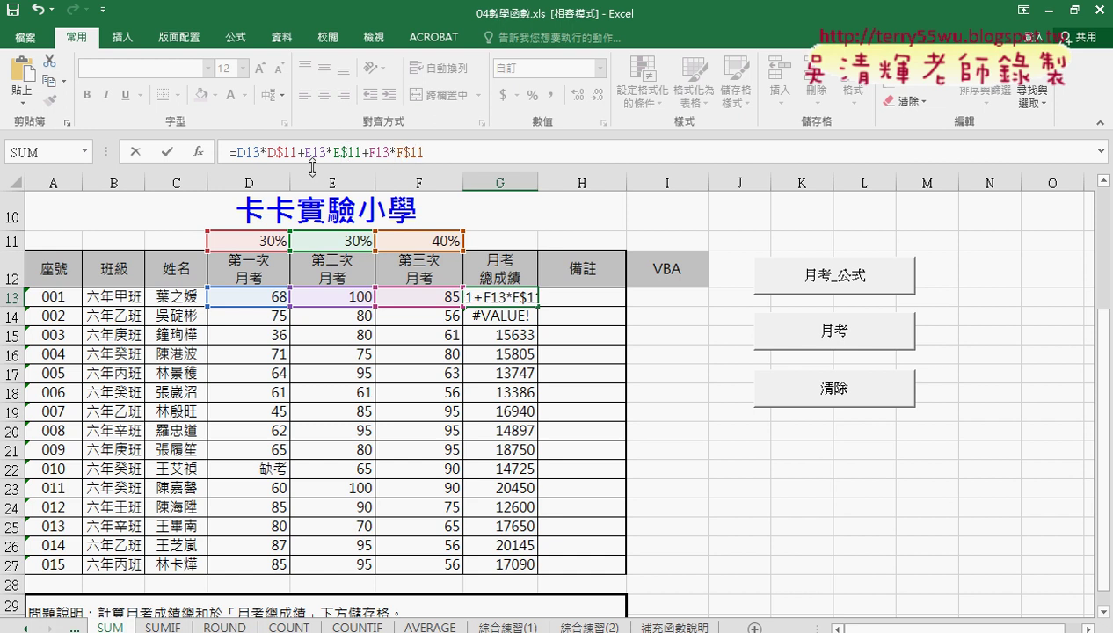
pyautogui.click(164, 154)
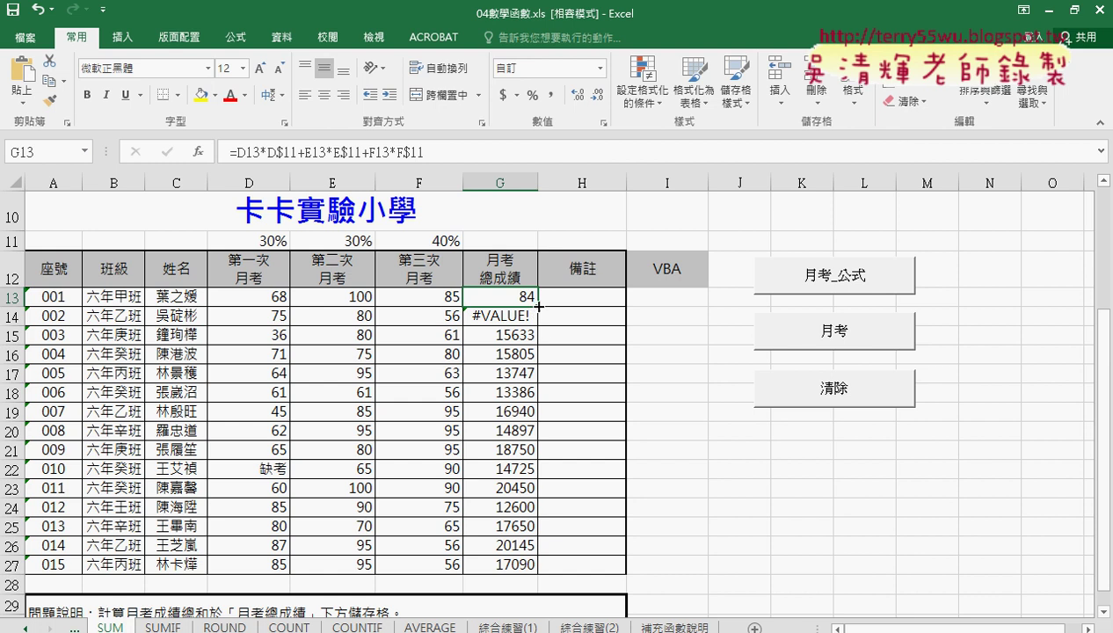
pyautogui.doubleClick(538, 305)
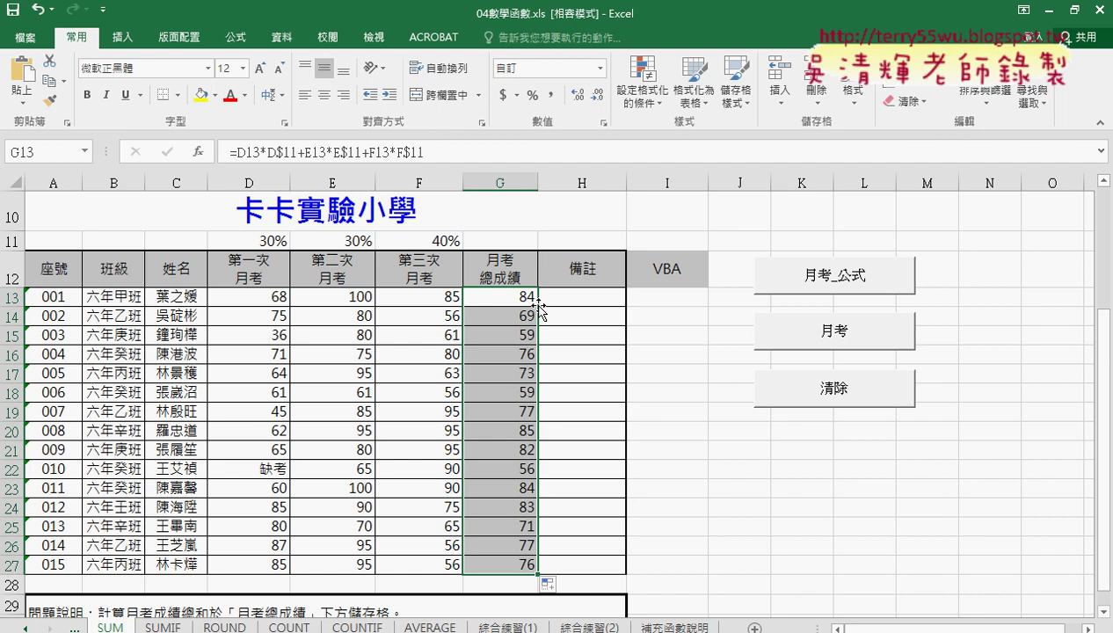
pyautogui.click(570, 298)
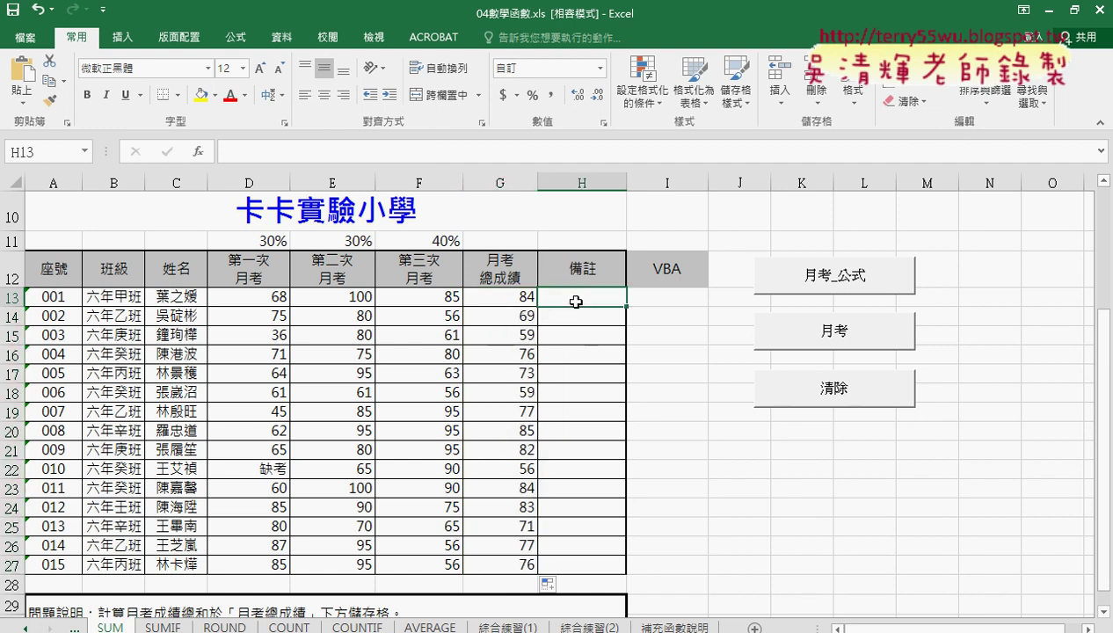
# - Open the Insert Function dialog for H13, filtered to the 數學與三角函數 category
pyautogui.click(200, 154)
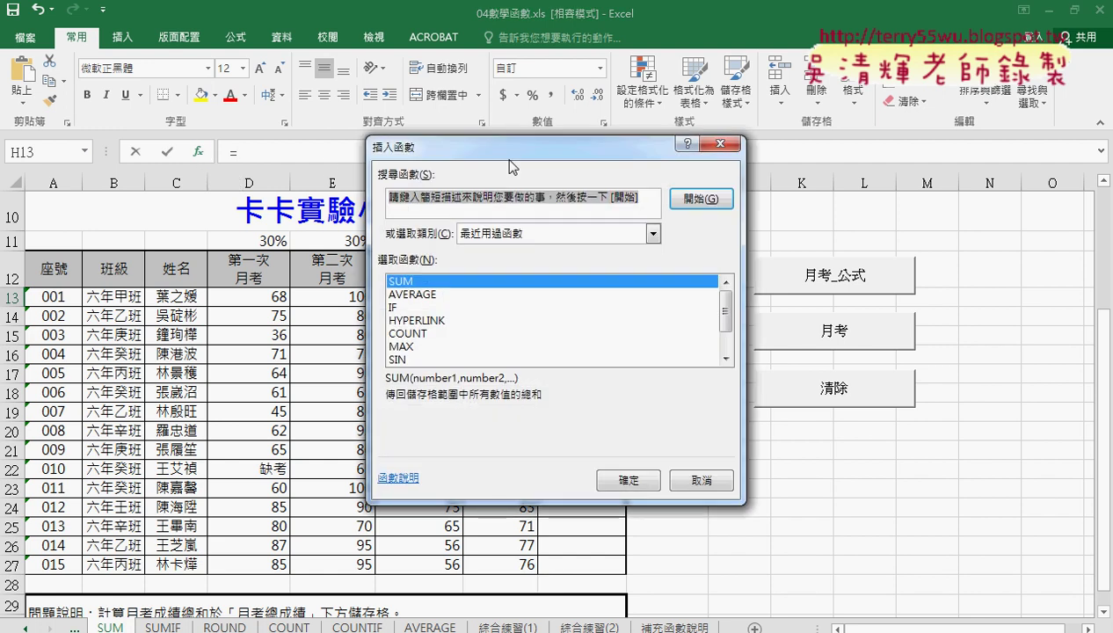
pyautogui.moveTo(506, 146); pyautogui.dragTo(802, 136)
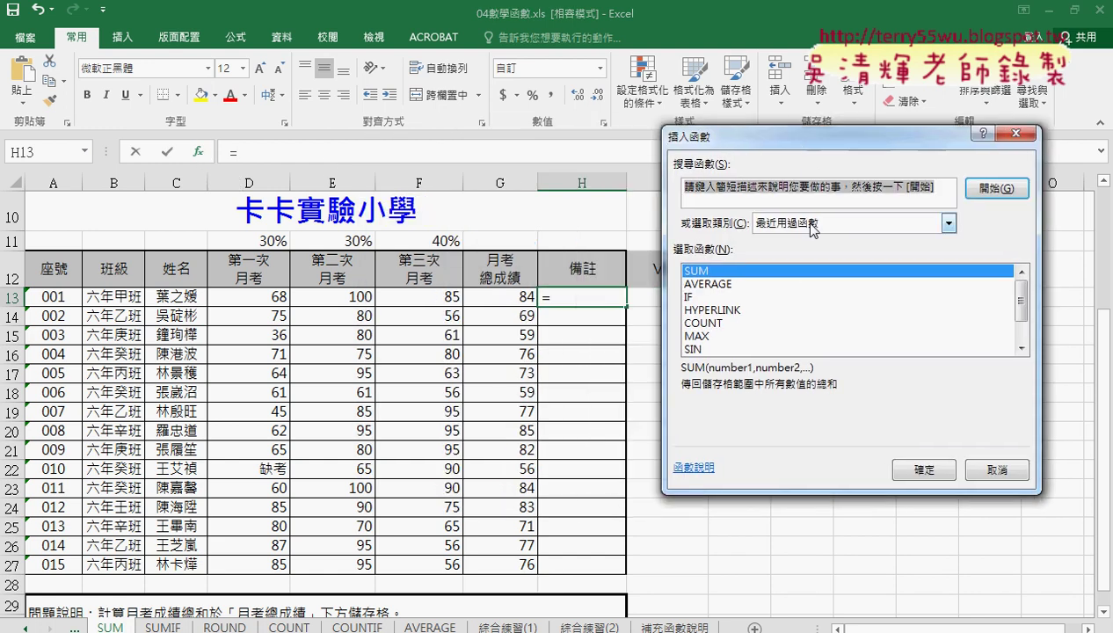
pyautogui.click(811, 223)
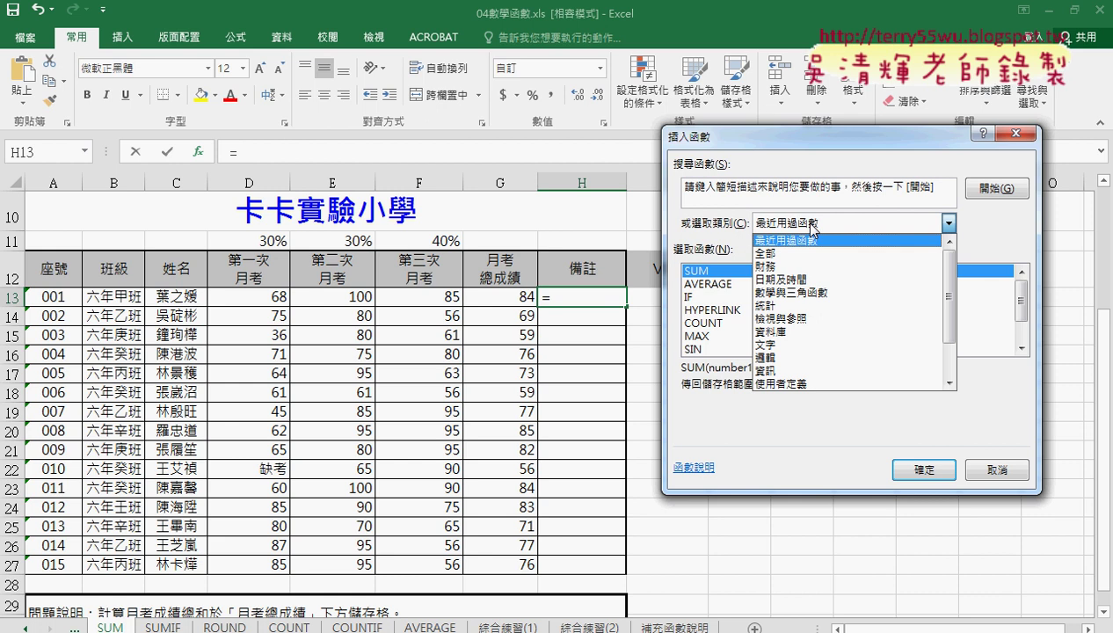
pyautogui.click(807, 303)
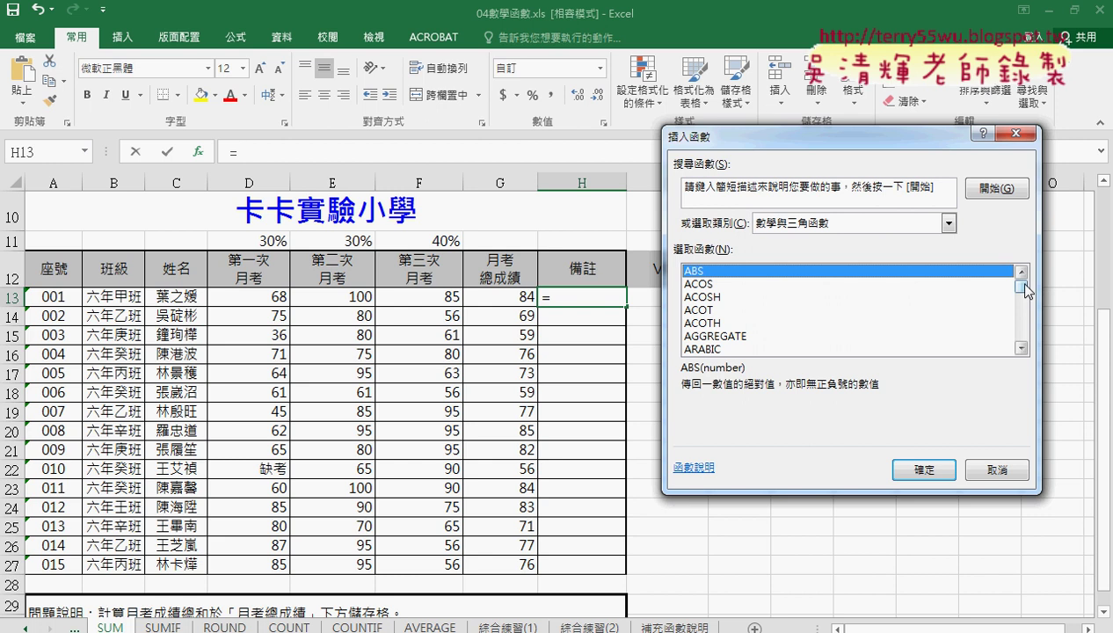
# - Compare SUM with SUMPRODUCT, then choose SUMPRODUCT and confirm
pyautogui.moveTo(1025, 290); pyautogui.dragTo(1025, 330)
pyautogui.click(1020, 347)
pyautogui.click(1021, 347)
pyautogui.click(1020, 347)
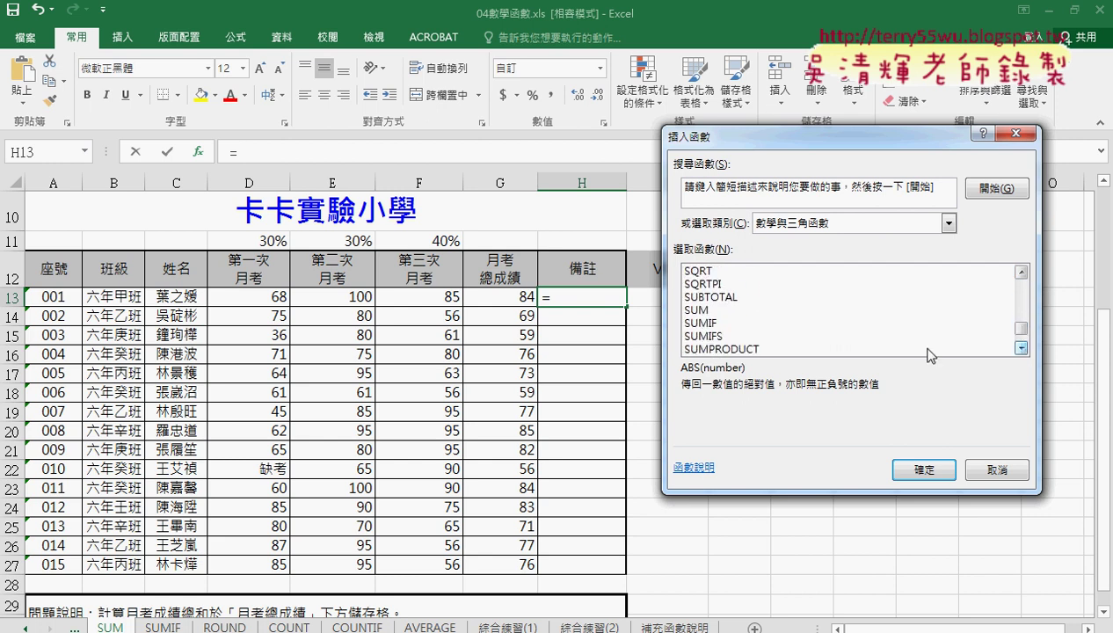
pyautogui.click(830, 310)
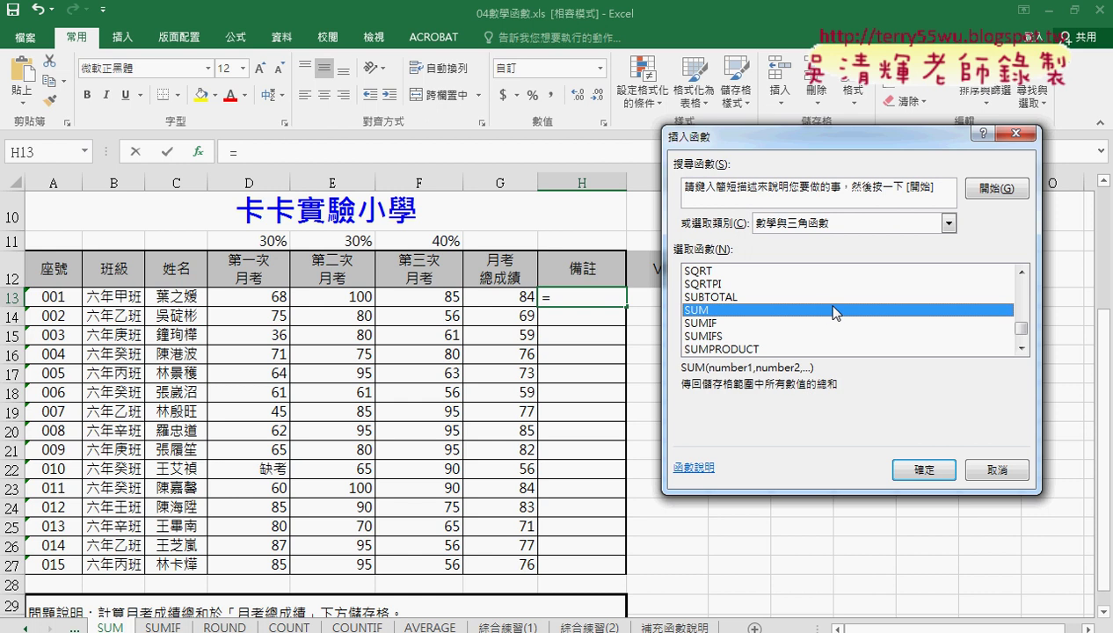
pyautogui.click(728, 350)
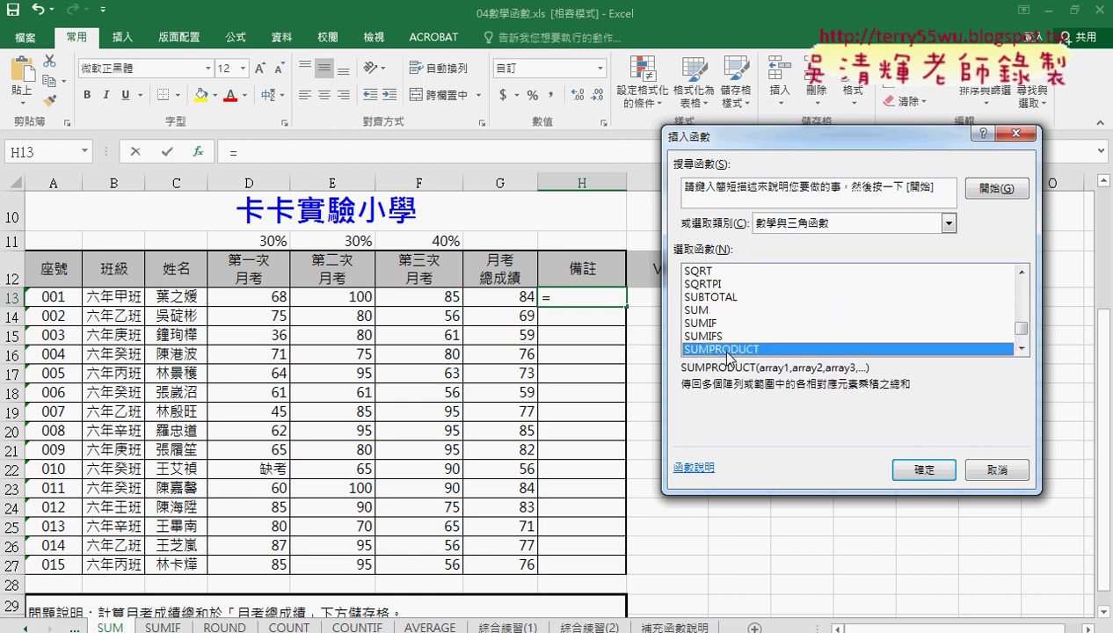
pyautogui.click(703, 310)
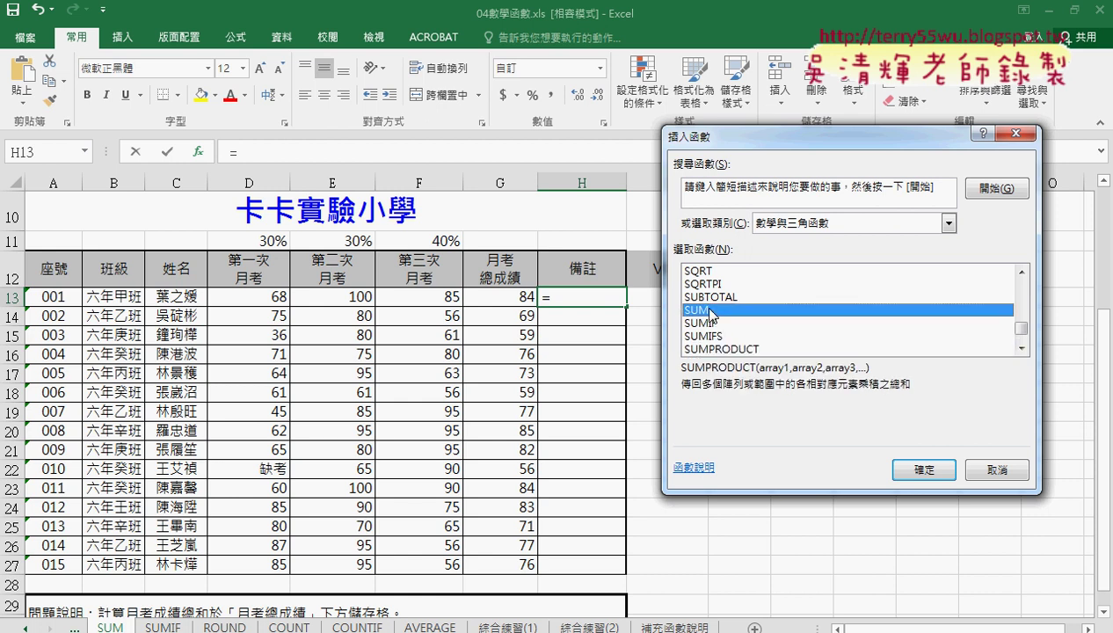
pyautogui.click(728, 349)
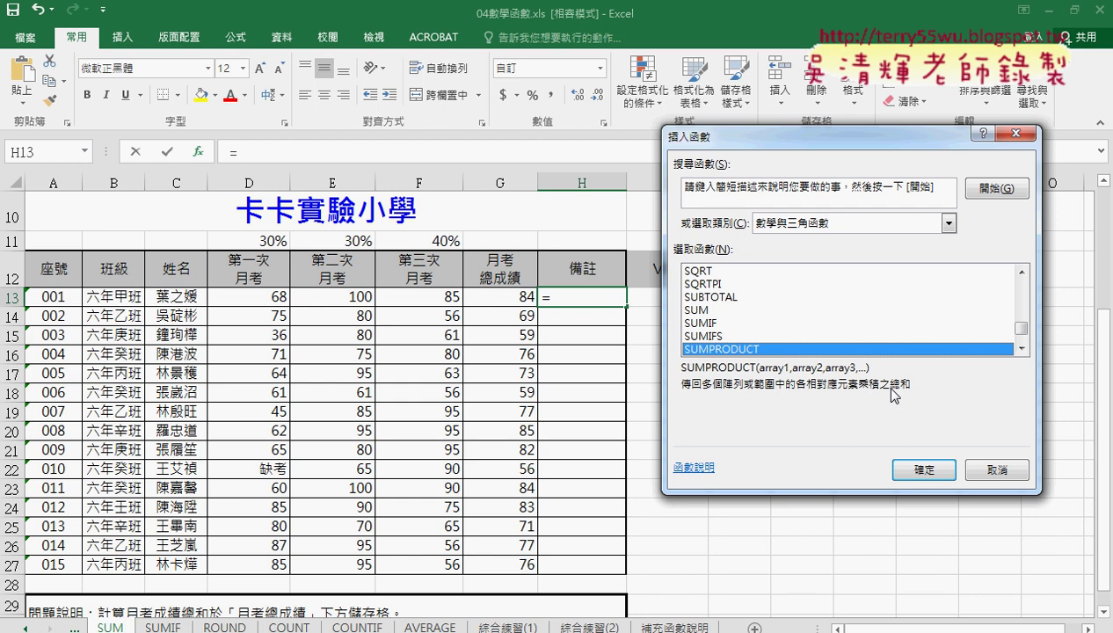
pyautogui.click(925, 470)
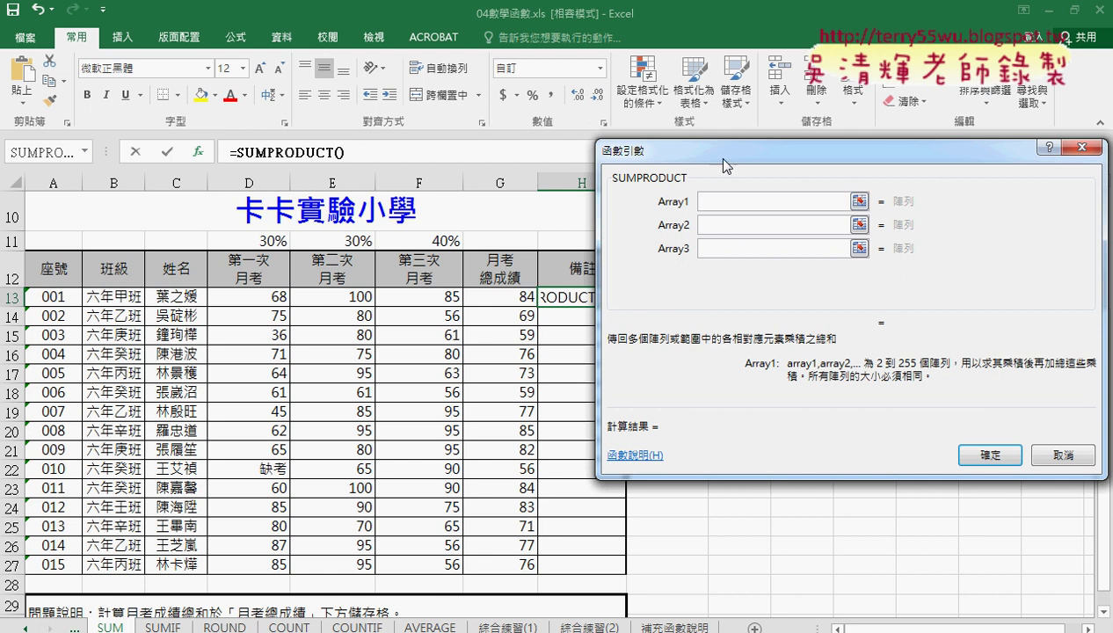
# - Set Array1 to D13:F13 and Array2 to D11:F11, so H13 returns 84
pyautogui.moveTo(763, 156); pyautogui.dragTo(821, 161)
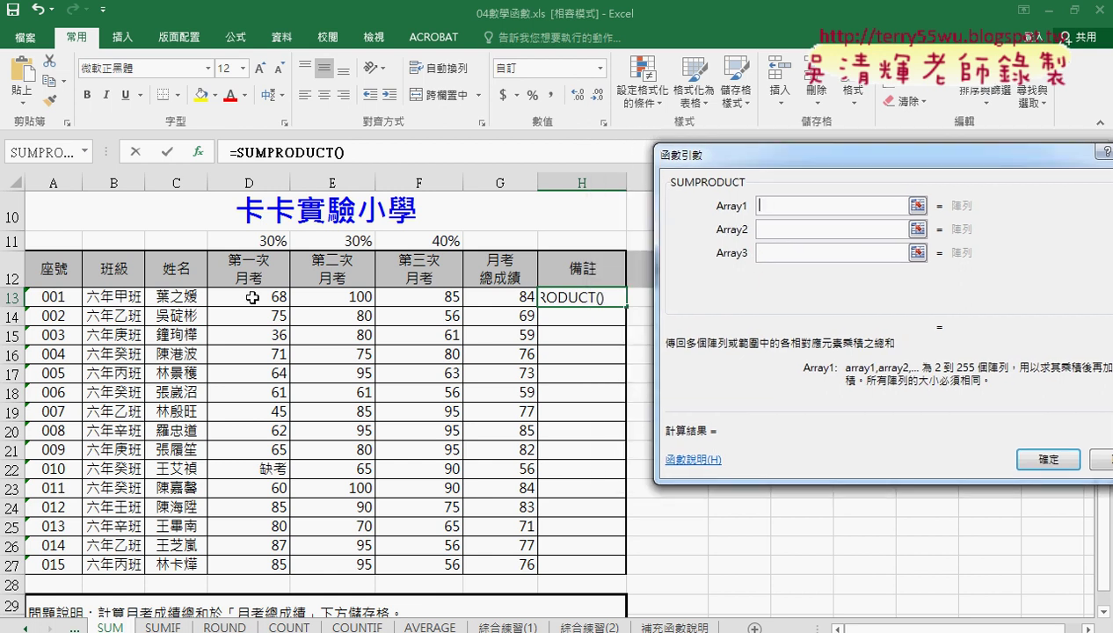
pyautogui.moveTo(252, 297); pyautogui.dragTo(429, 299)
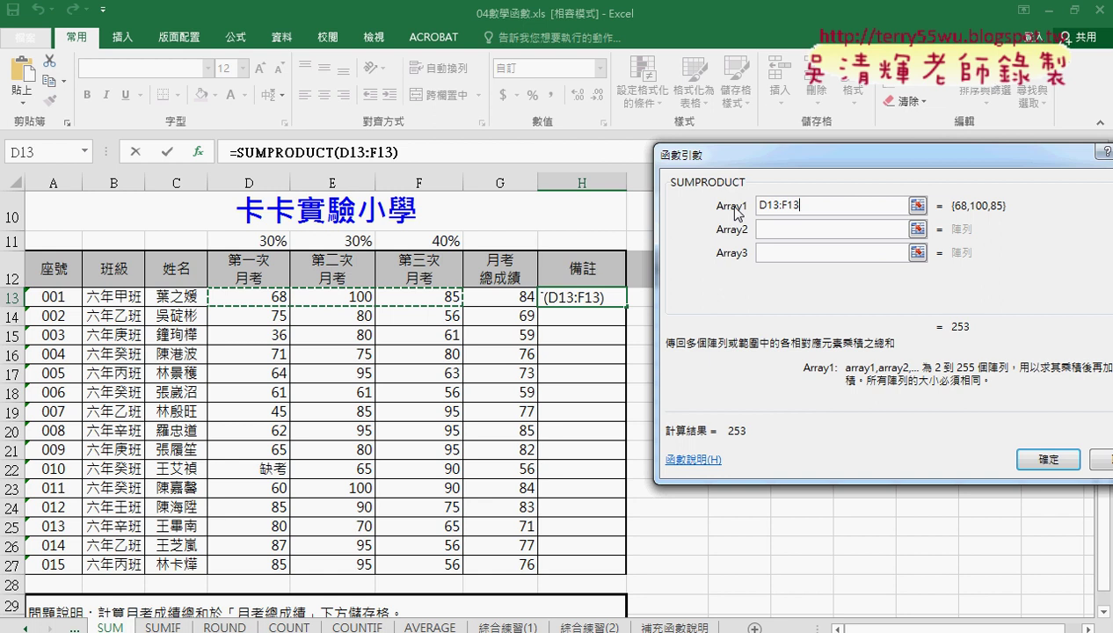
pyautogui.click(769, 230)
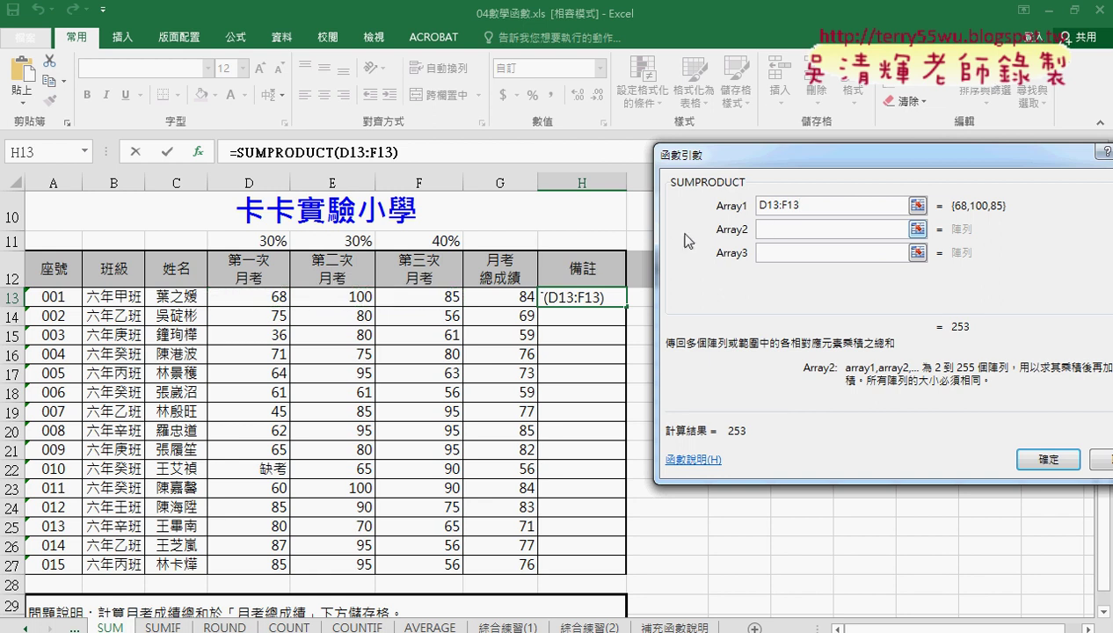
pyautogui.moveTo(256, 242); pyautogui.dragTo(437, 241)
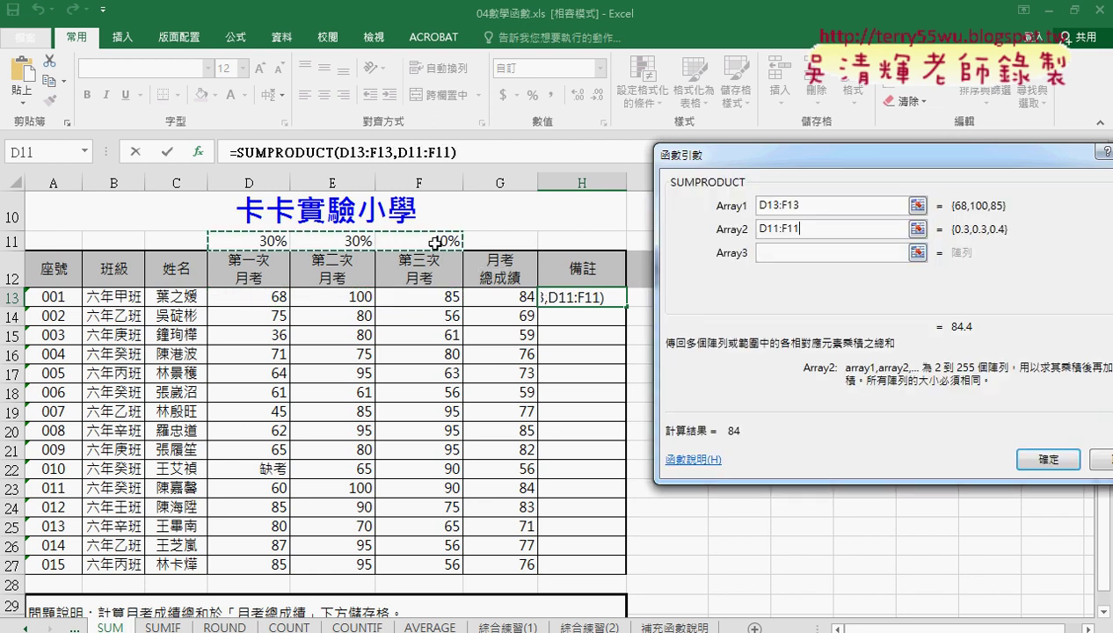
pyautogui.click(760, 253)
pyautogui.click(766, 276)
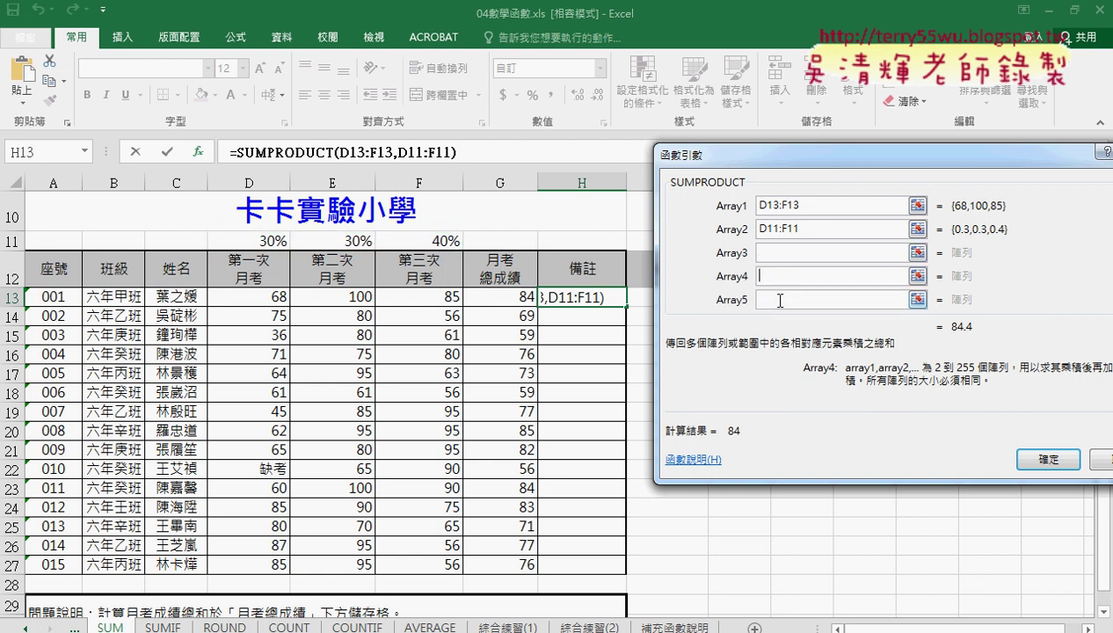
pyautogui.click(770, 299)
pyautogui.click(800, 227)
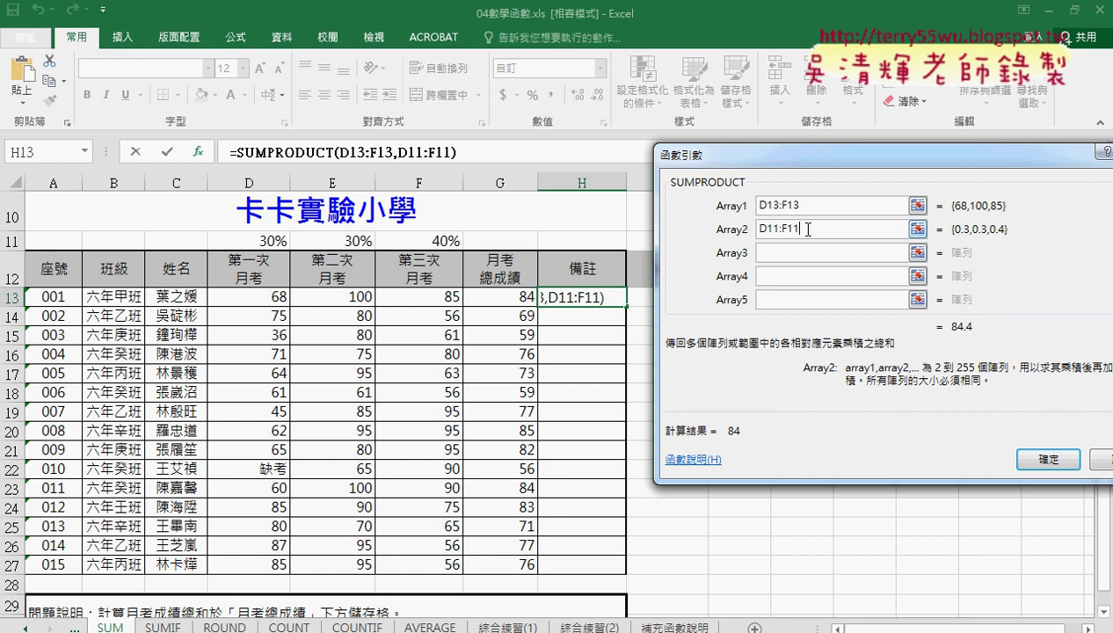
pyautogui.click(1041, 463)
pyautogui.click(1048, 459)
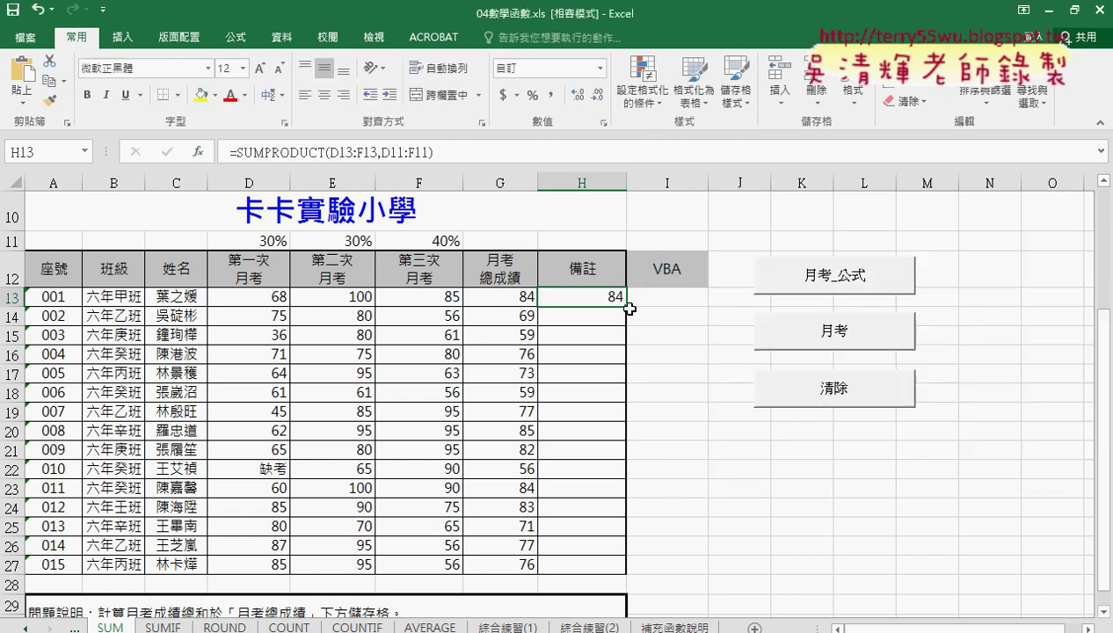
# - Change H13 to =SUMPRODUCT(D13:F13,D$11:F$11) and fill it down to H27
pyautogui.doubleClick(626, 308)
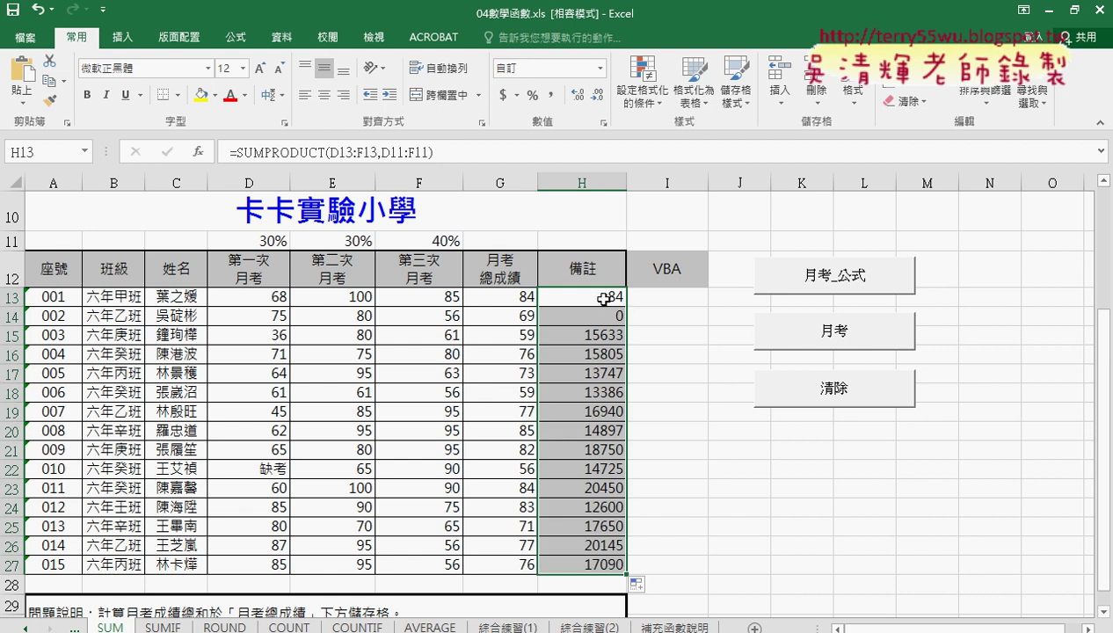
pyautogui.click(604, 294)
pyautogui.moveTo(383, 154); pyautogui.dragTo(429, 155)
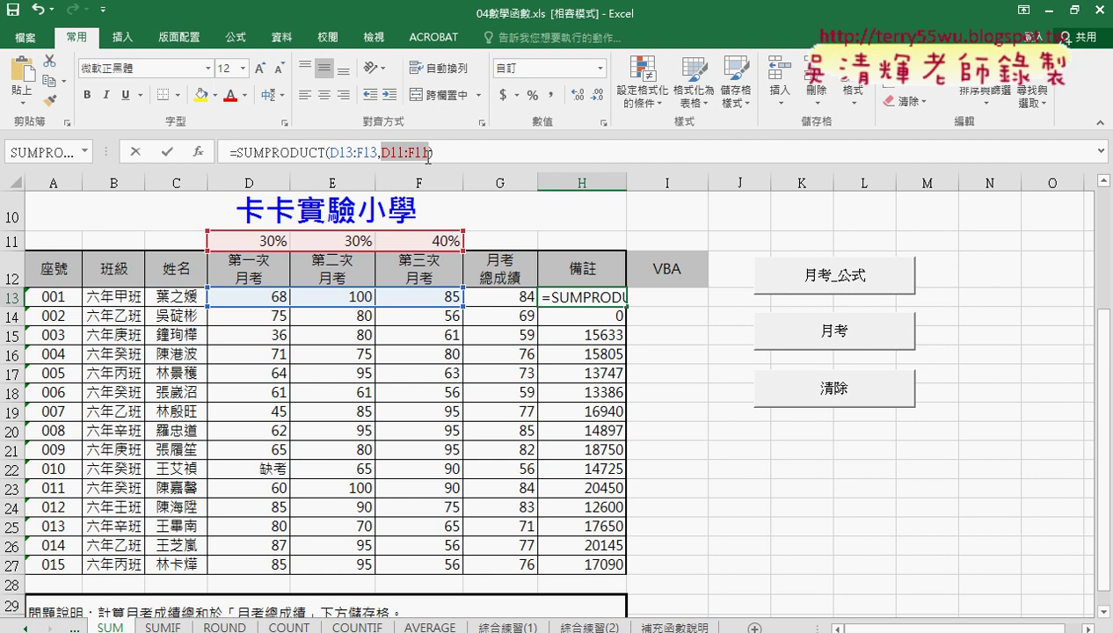
pyautogui.click(390, 153)
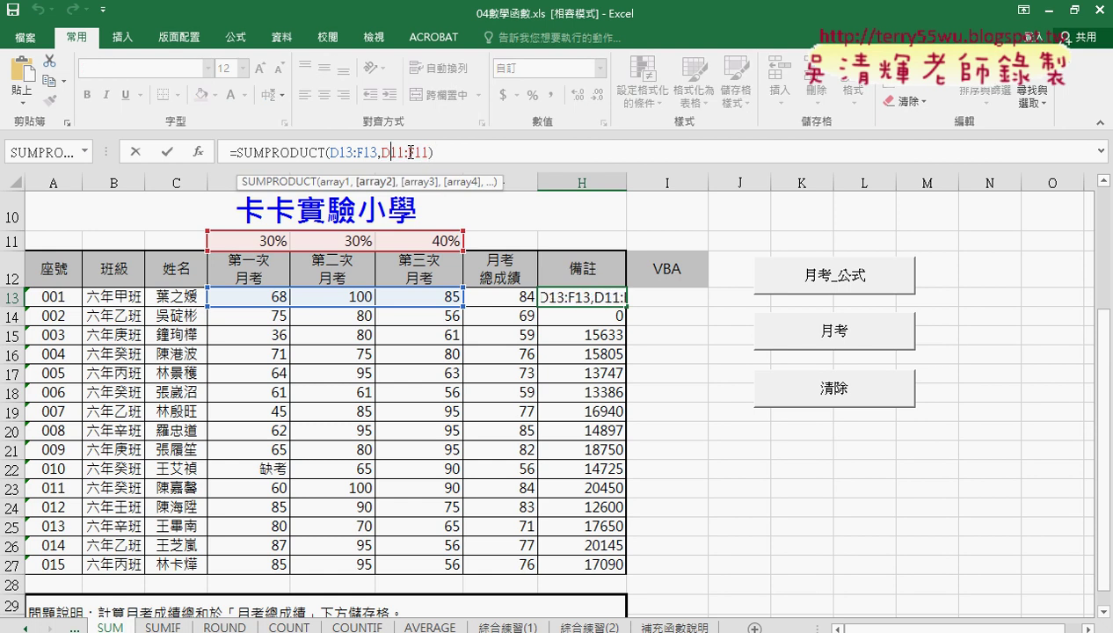
pyautogui.write('$')
pyautogui.click(425, 153)
pyautogui.write('$')
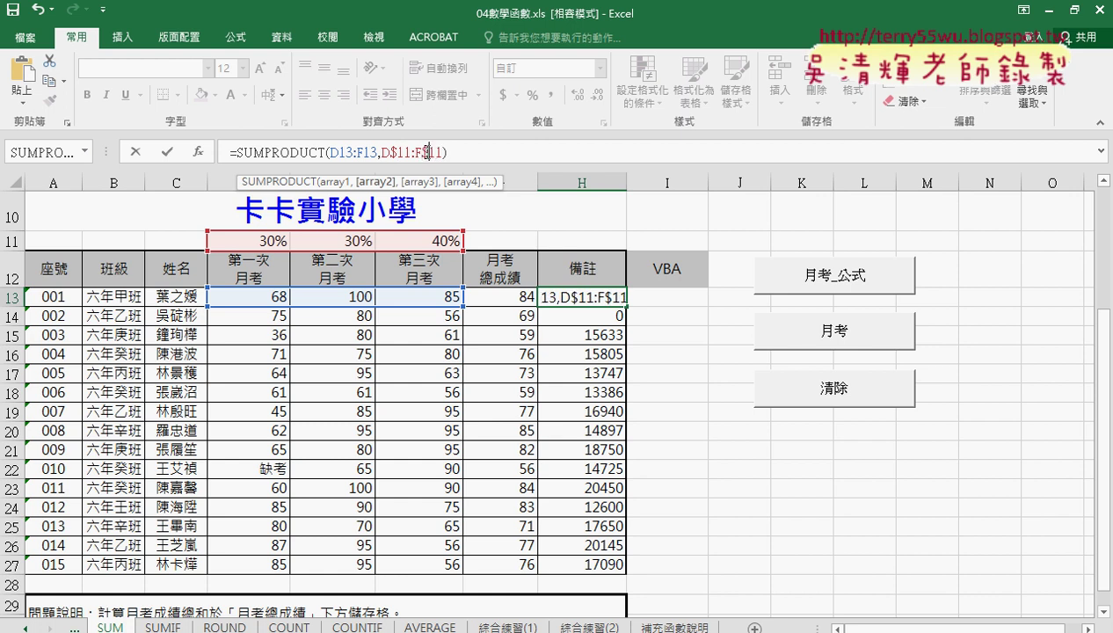
pyautogui.click(165, 152)
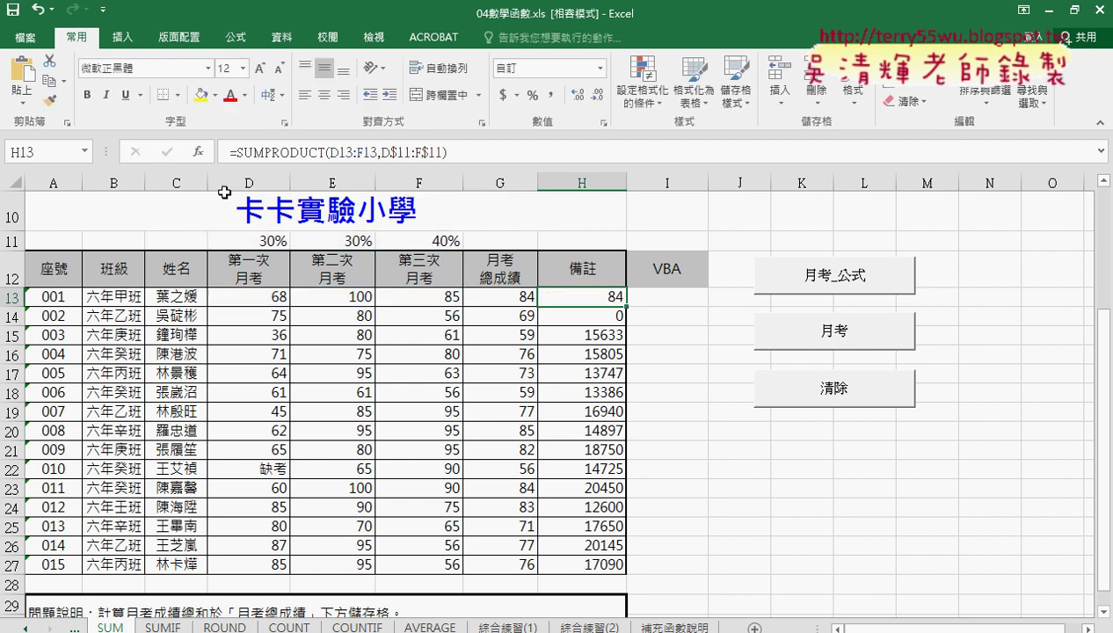
pyautogui.doubleClick(625, 305)
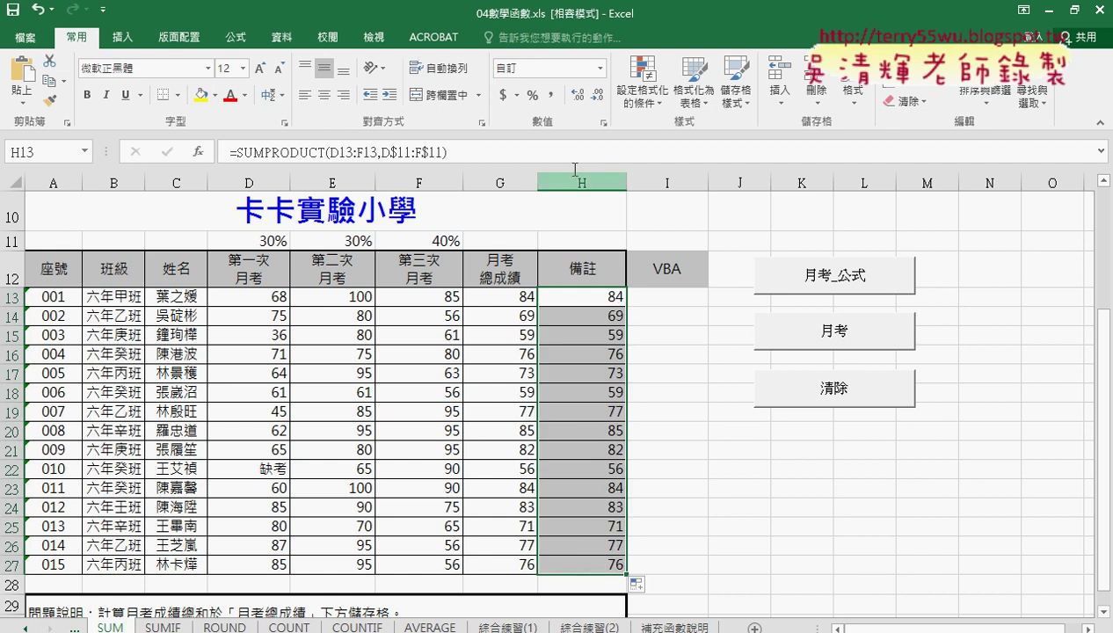
pyautogui.click(578, 98)
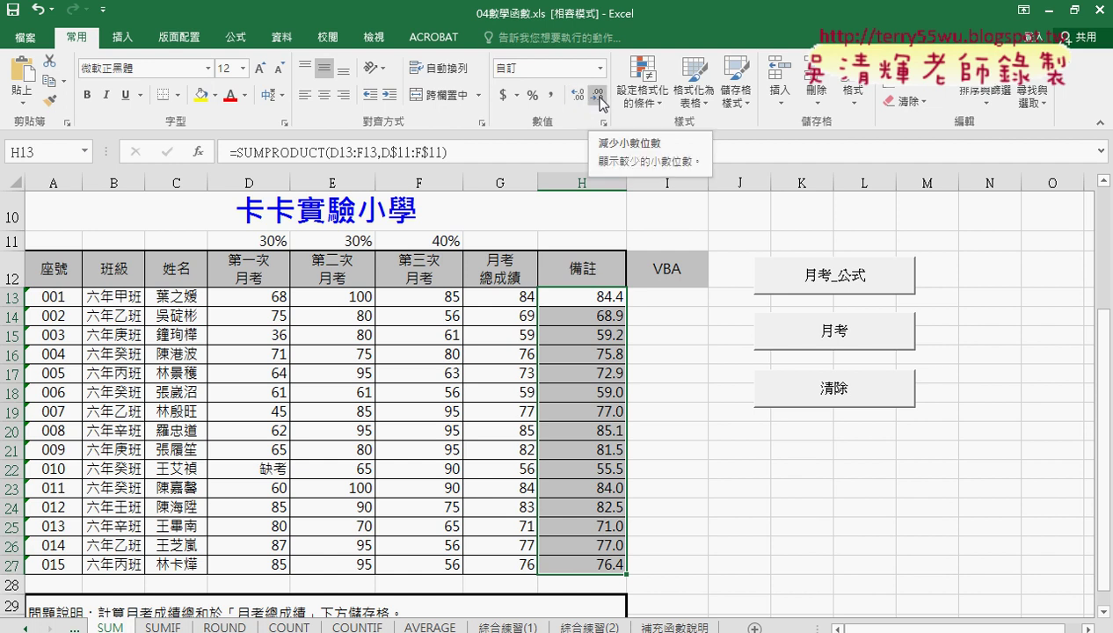
pyautogui.click(602, 102)
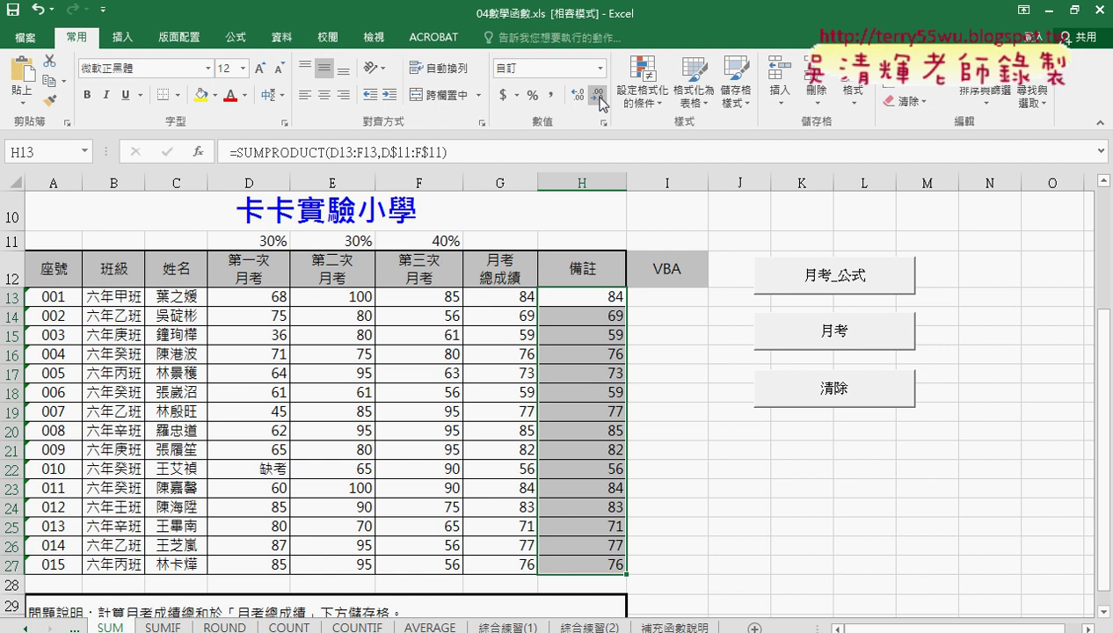
pyautogui.click(581, 104)
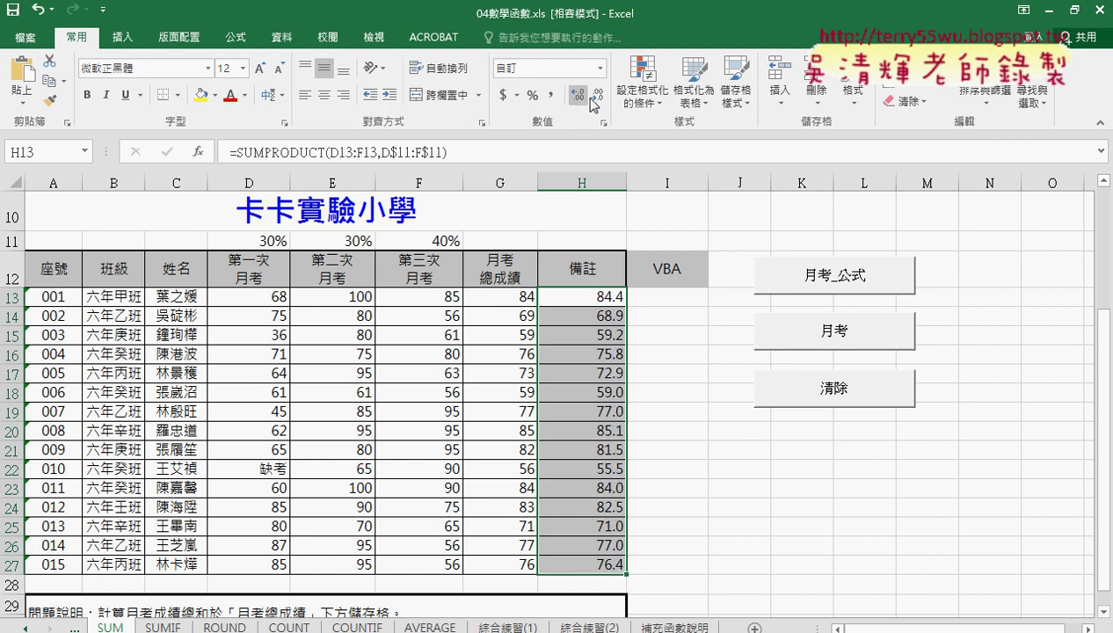
pyautogui.click(598, 103)
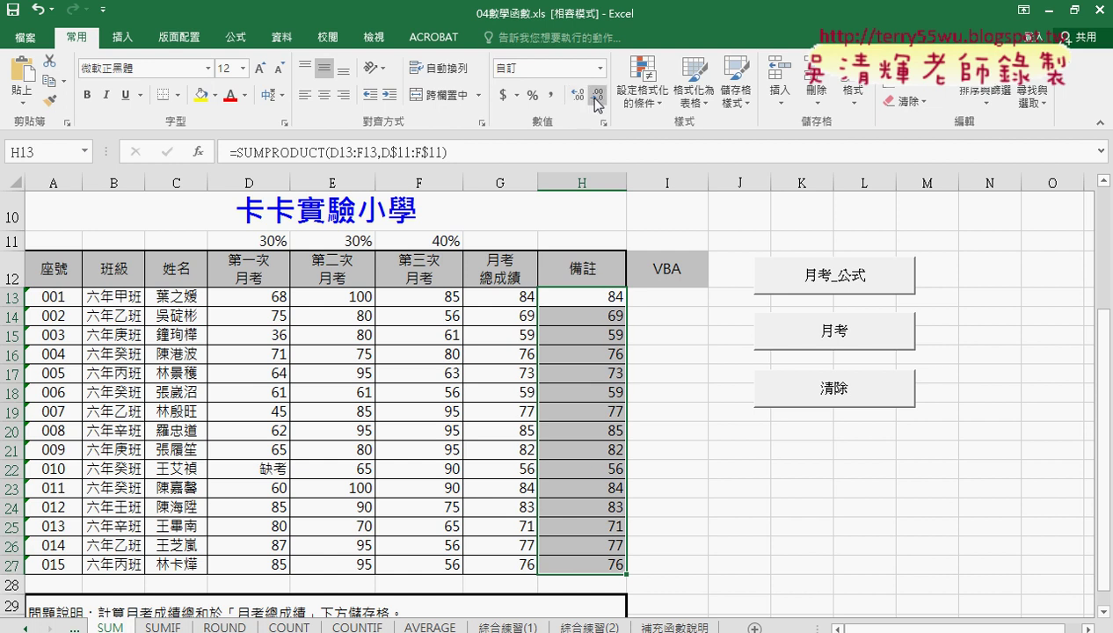